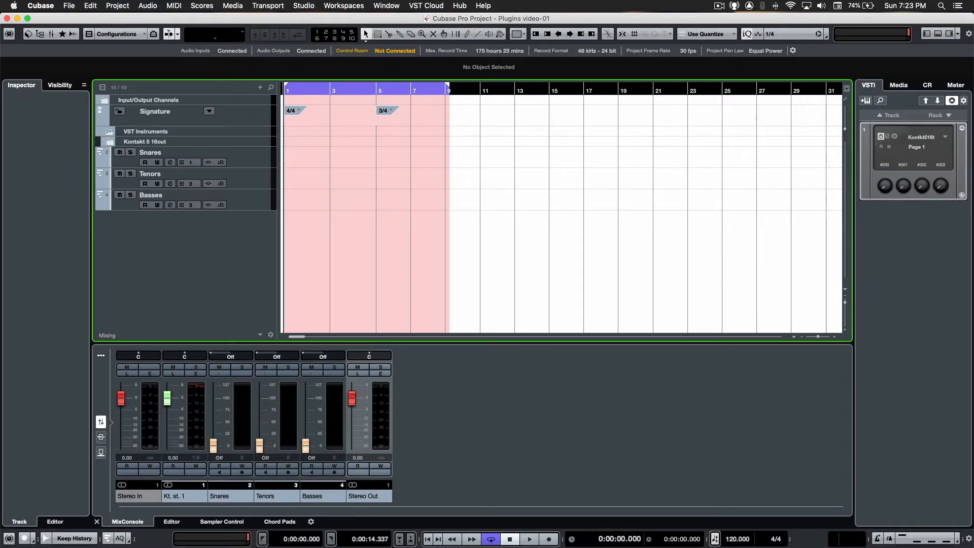
Step: Play the project briefly and return the cursor to the start of bar 1
drag(0, 25, 0, 77)
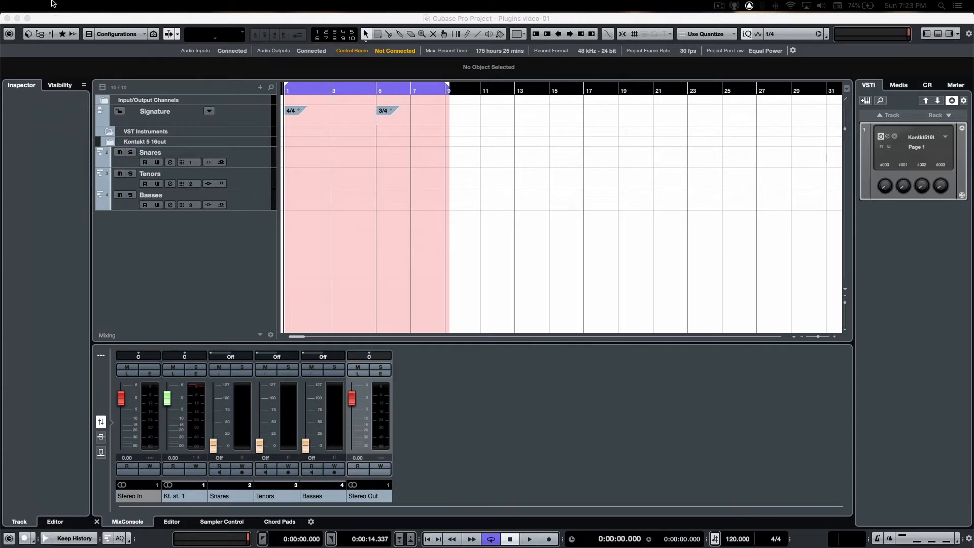
click(164, 22)
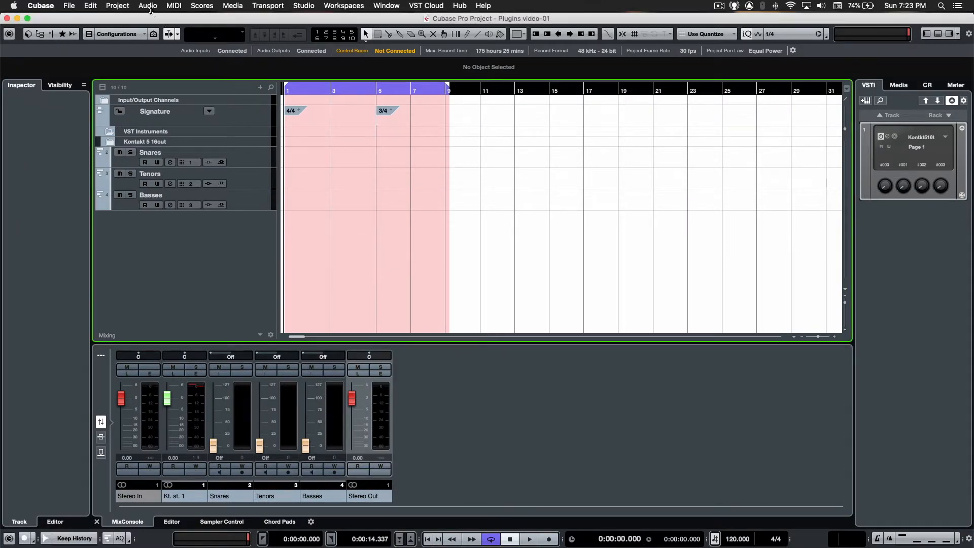
key(space)
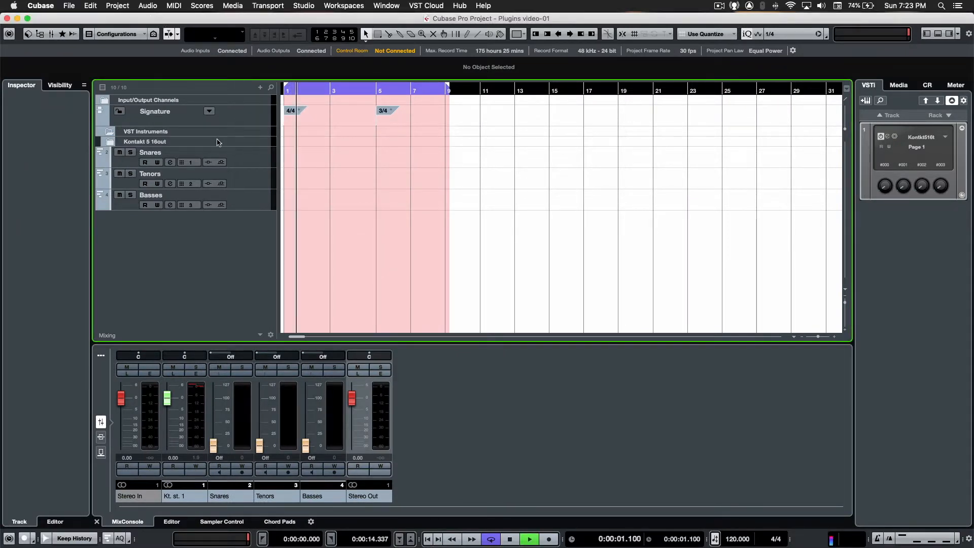
click(292, 94)
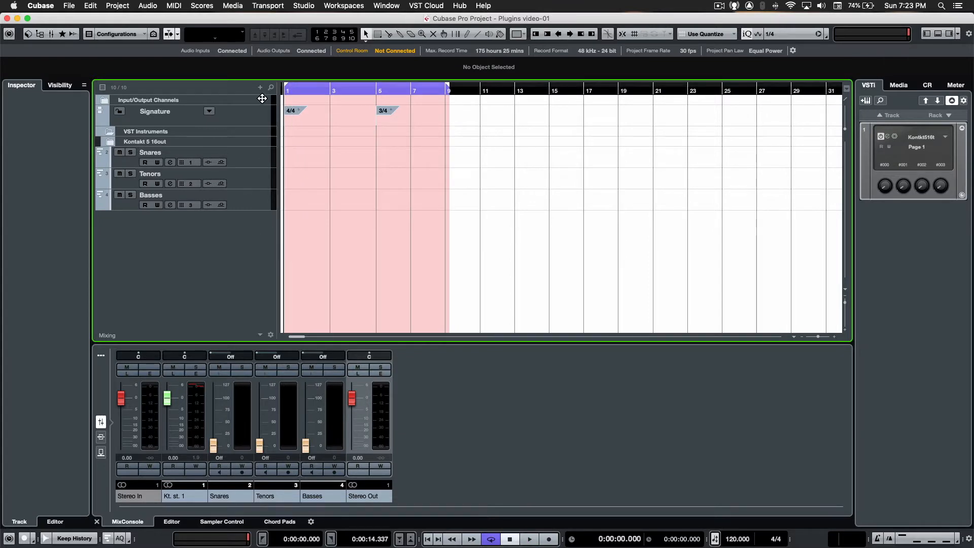
Step: Turn on monitoring for the Snares, Tenors and Basses tracks and start playback
click(219, 472)
click(265, 471)
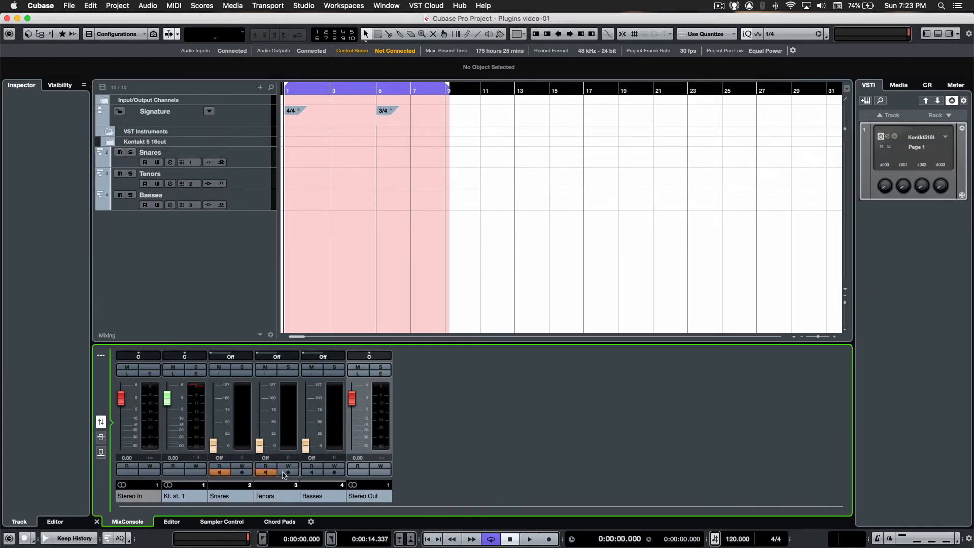
click(311, 472)
key(space)
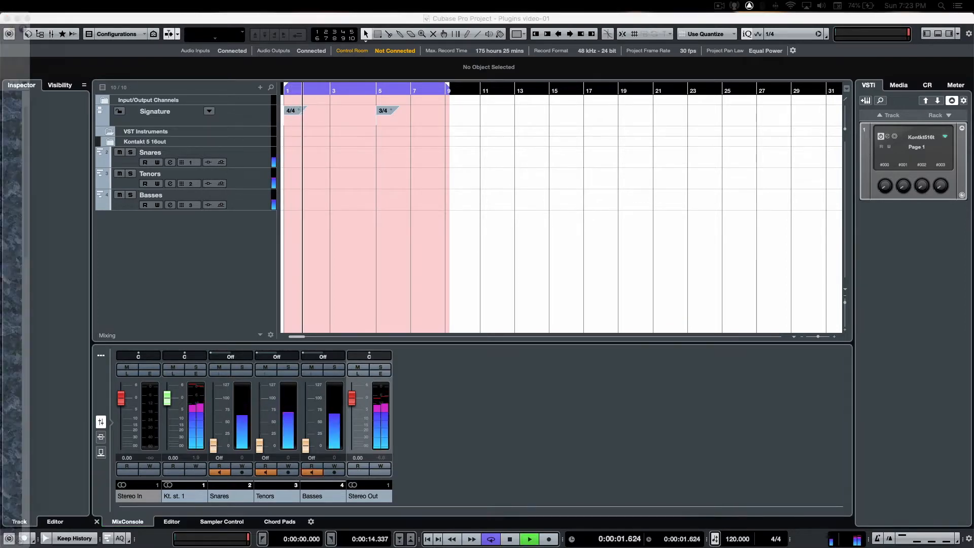
Step: Switch to Sibelius to check the score during playback, return to Cubase and stop the transport
drag(0, 15, 462, 10)
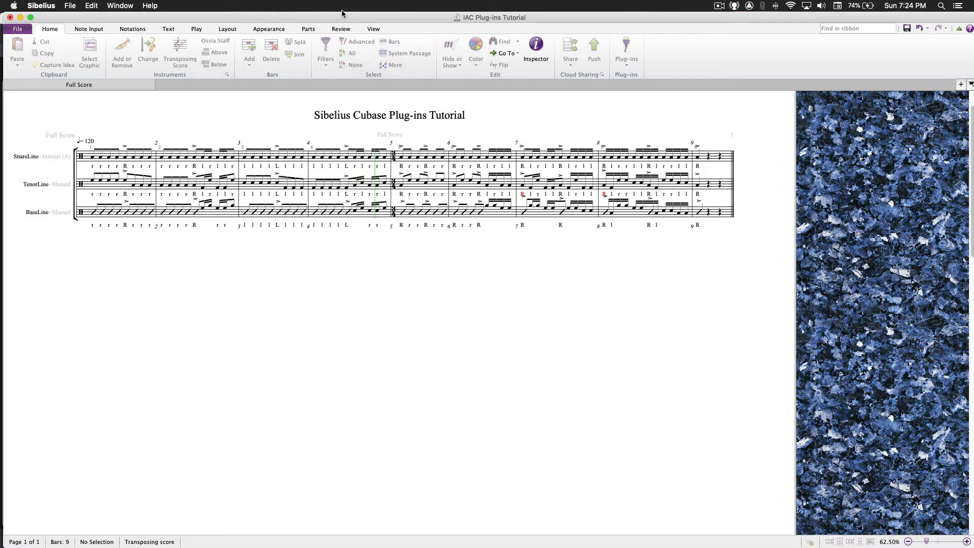
drag(346, 15, 0, 15)
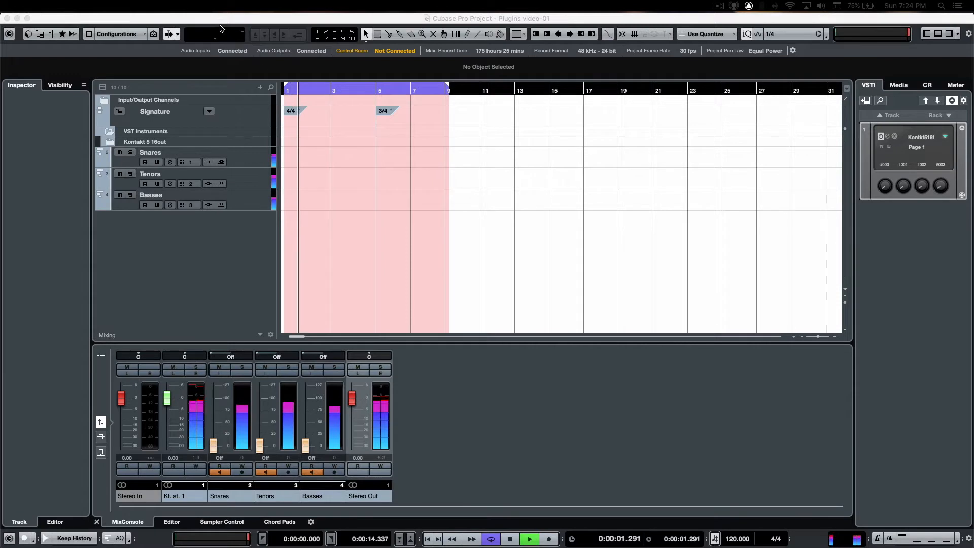
key(space)
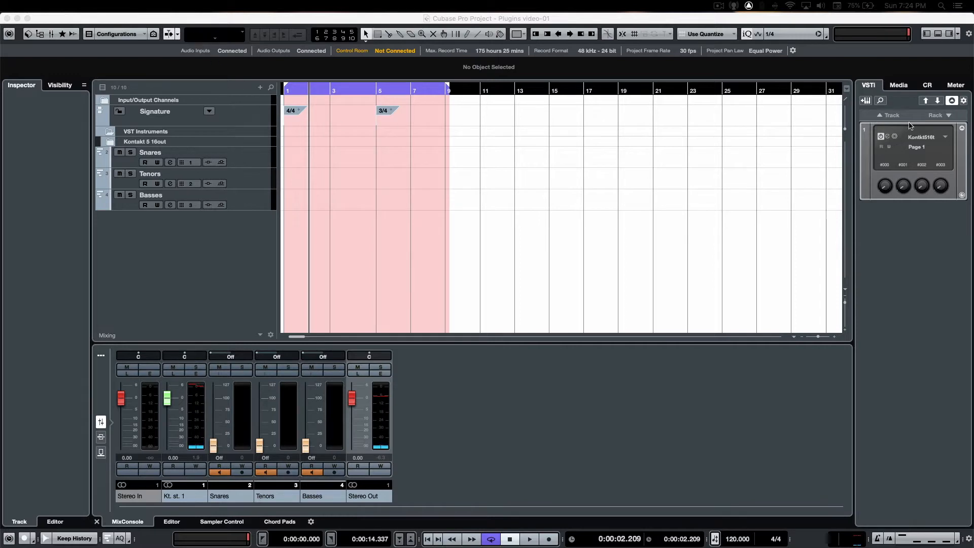
Step: Open the Kontakt 5 16out instrument and look over its SnareLine, TenorLine and BassLine patches
click(889, 138)
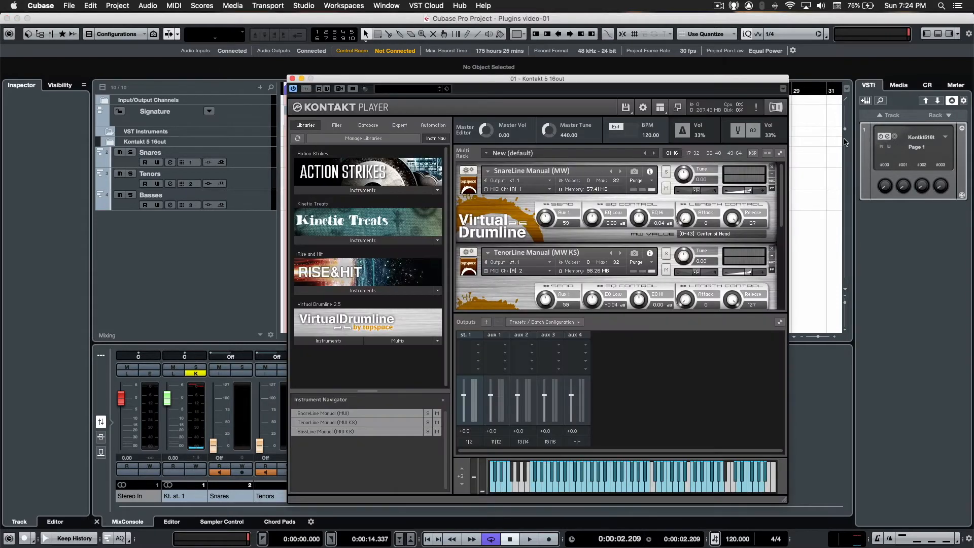
drag(543, 90, 495, 58)
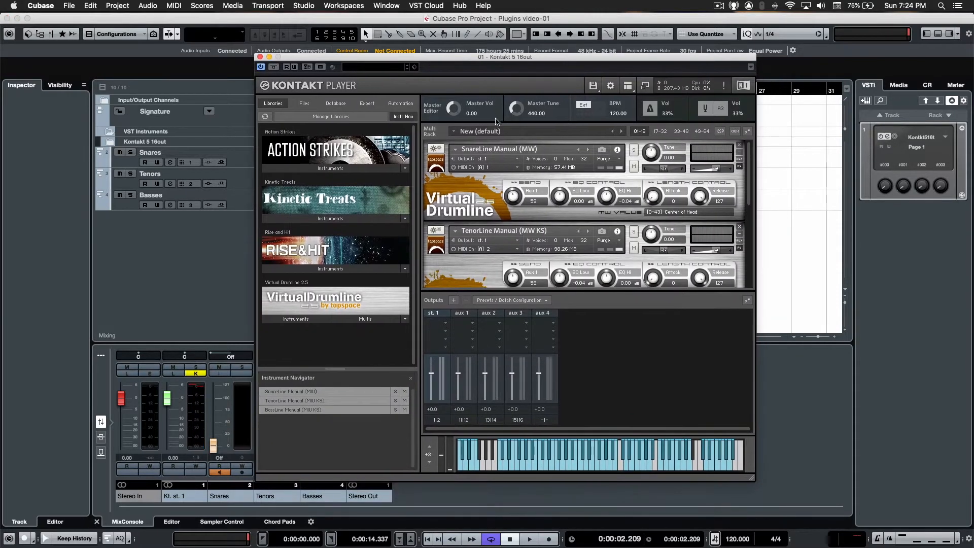
scroll(492, 187, down, 5)
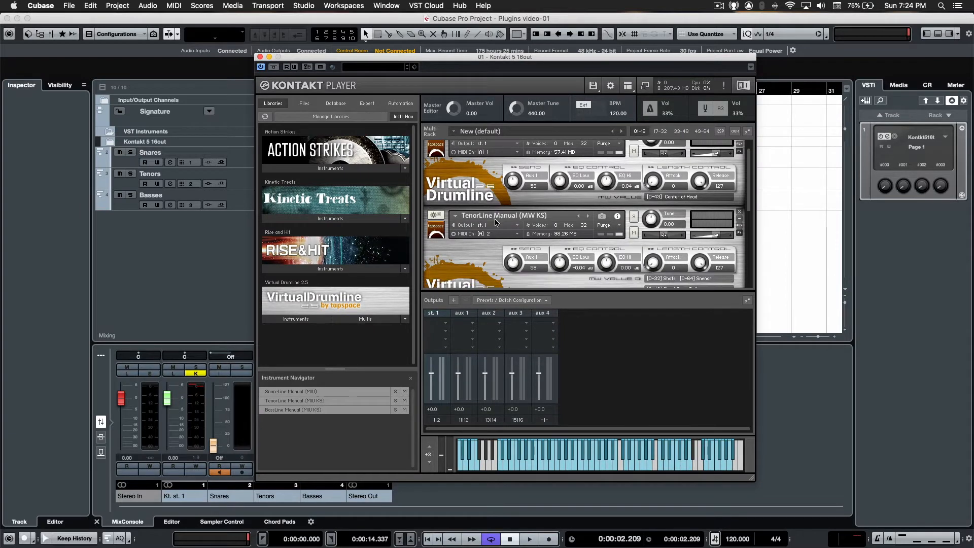
scroll(492, 236, down, 3)
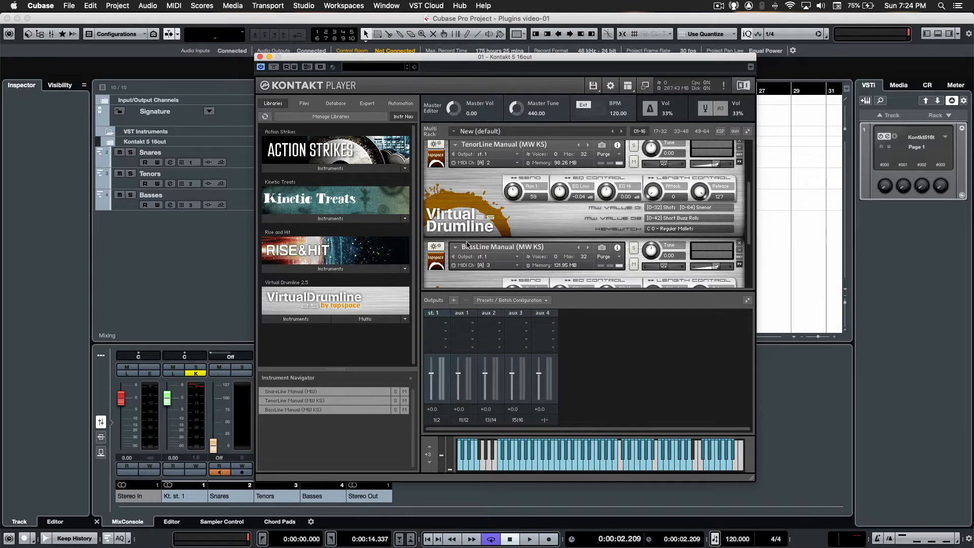
scroll(469, 243, up, 6)
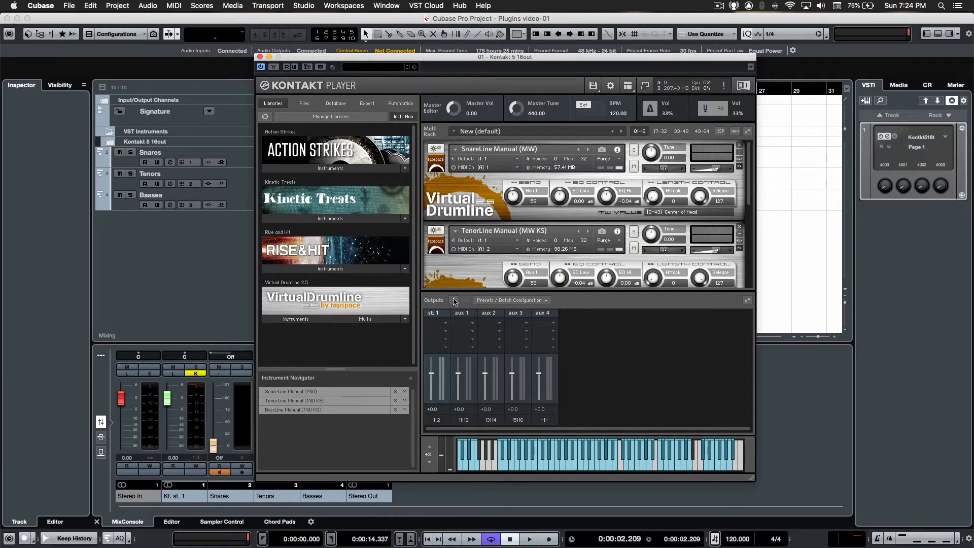
Step: Add one two-channel Kontakt output with its host output set to Kt. aux 1 [1]
click(454, 301)
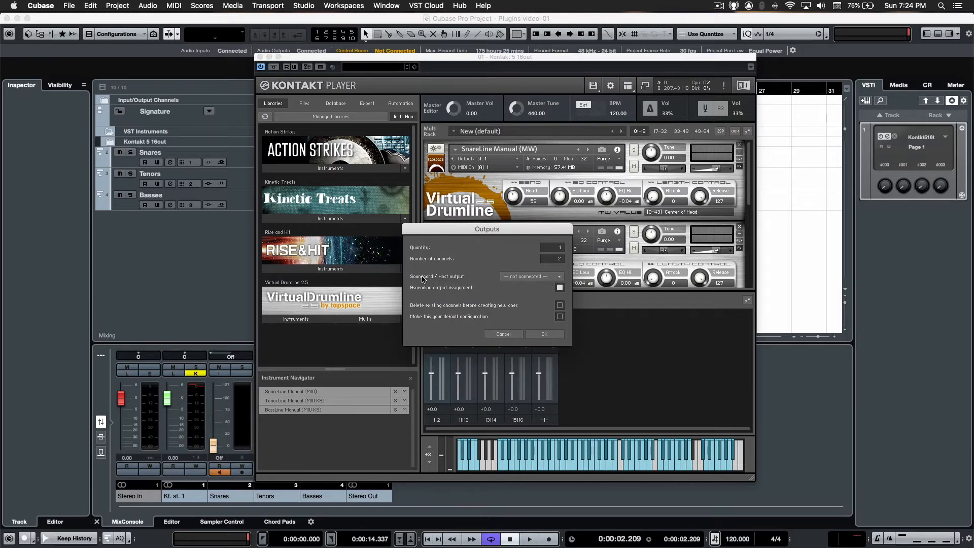
click(515, 279)
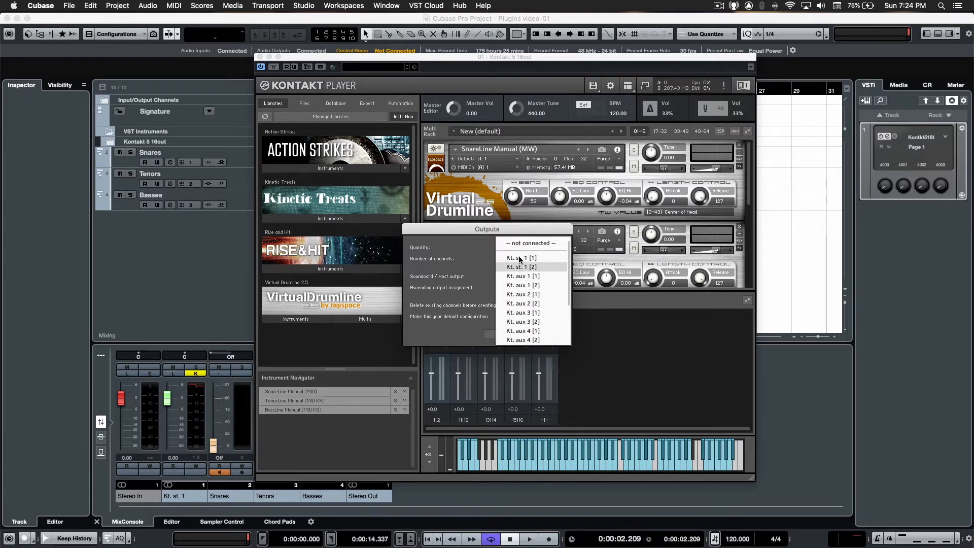
click(539, 275)
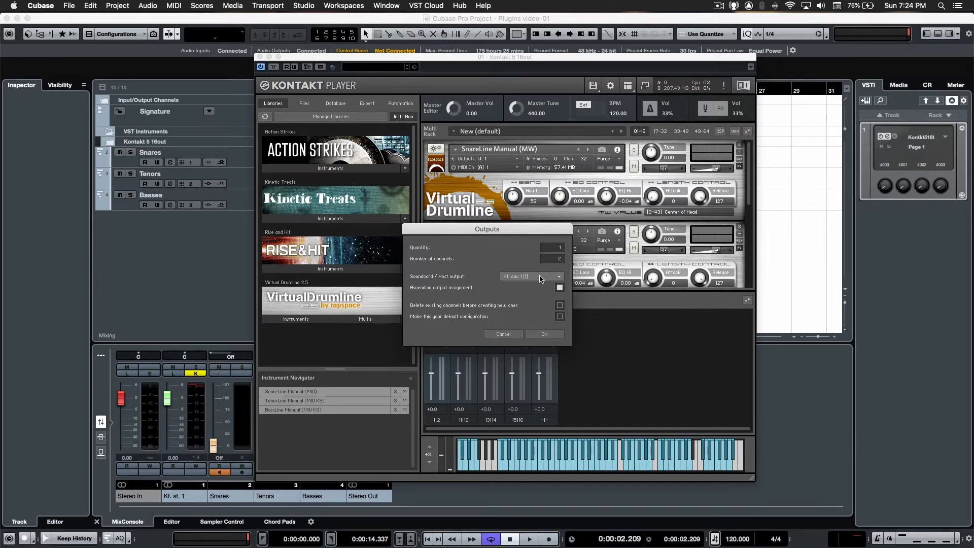
click(545, 334)
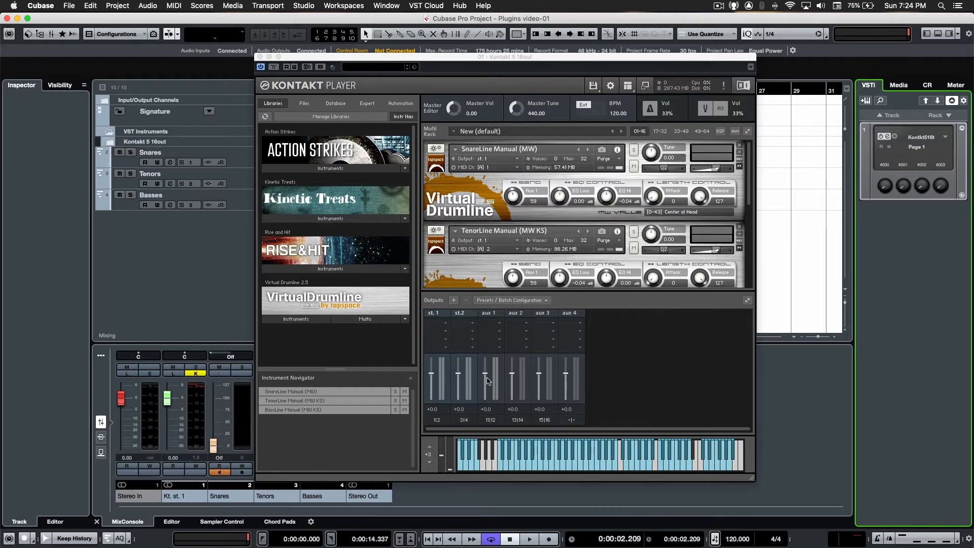
Step: Add another two-channel Kontakt output with its host output set to Kt. aux 2 [1]
click(454, 300)
click(523, 278)
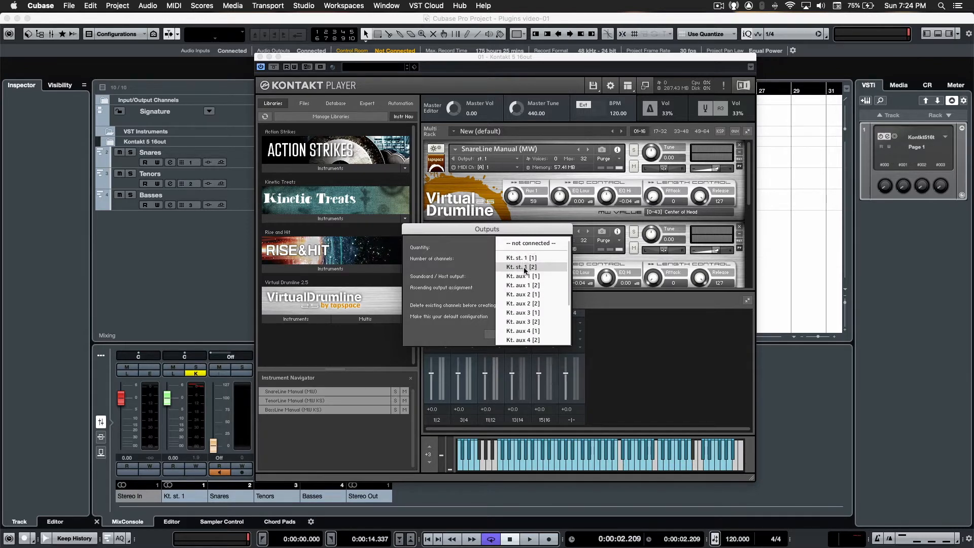
click(529, 295)
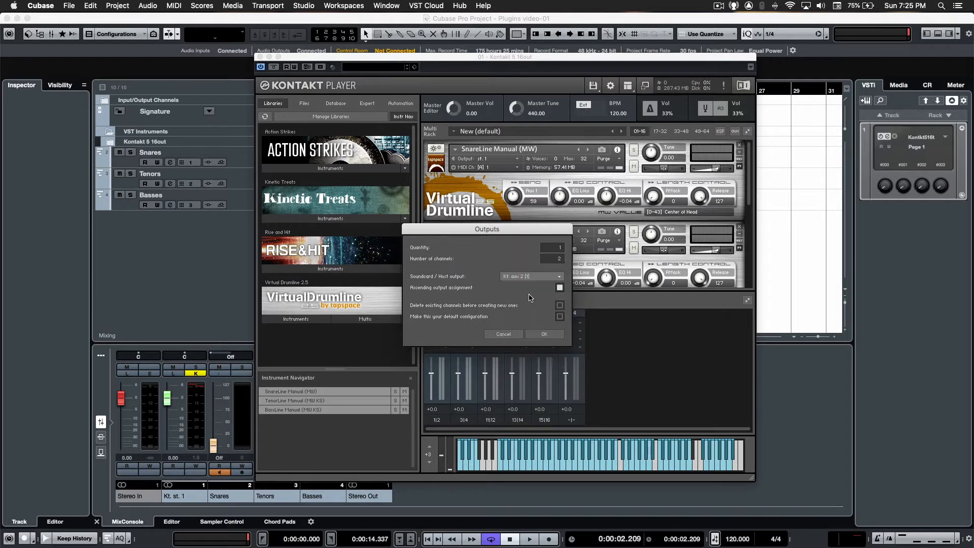
click(545, 334)
Step: Rename the three stereo Kontakt outputs st.1, st.2 and st.3 as Snare, Tenor and Bass
click(434, 311)
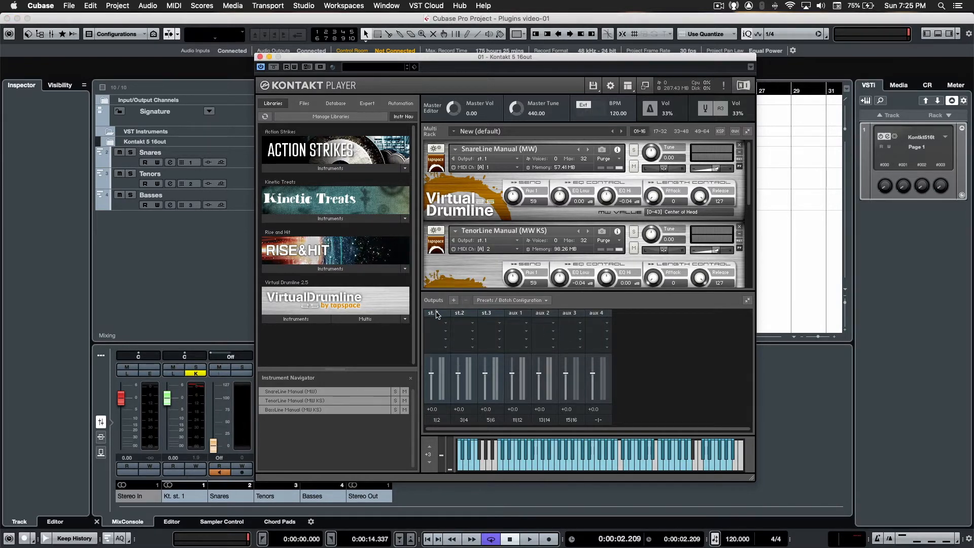
drag(442, 313, 404, 312)
text(S)
text(Tenor)
Step: Route the TenorLine patch to the Tenor output and the BassLine patch to the Bass output, and close the Kontakt window
click(517, 242)
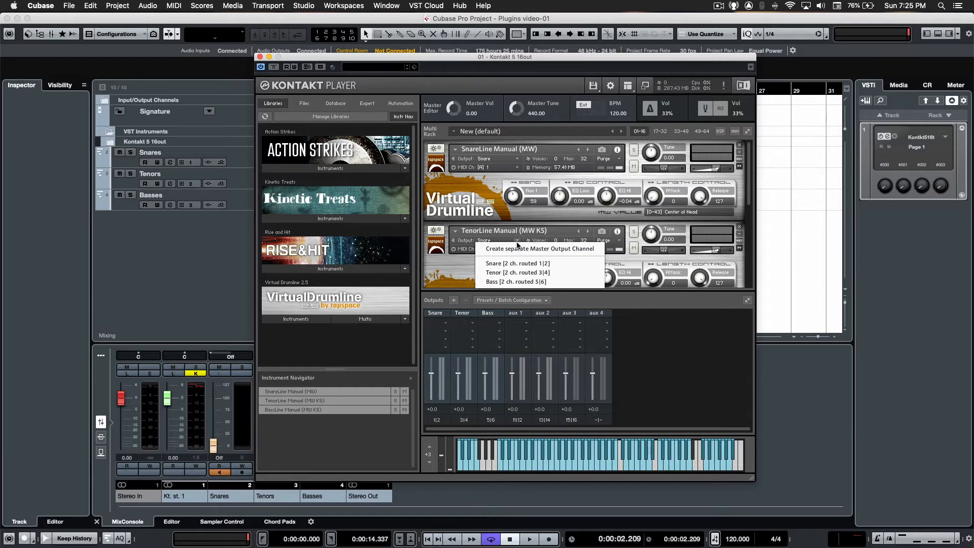
click(531, 274)
scroll(486, 270, down, 5)
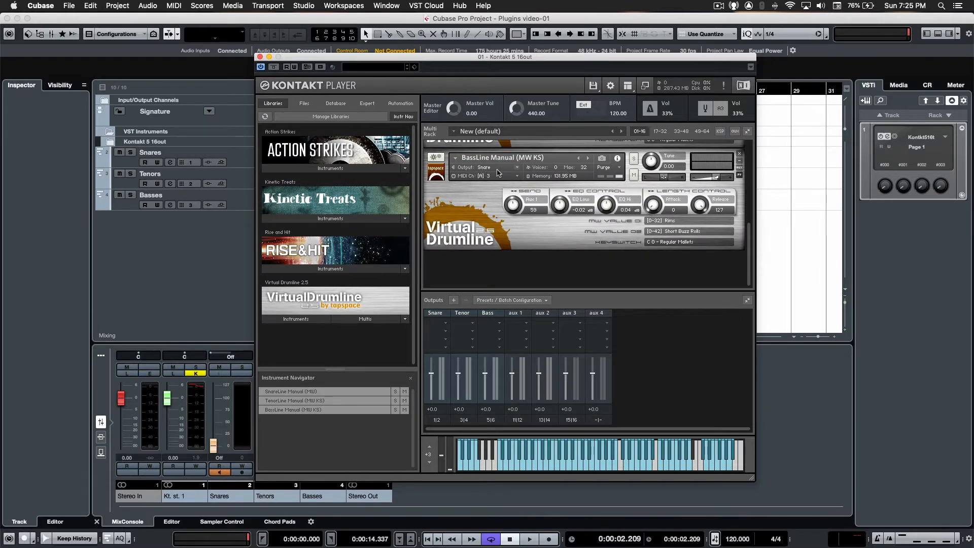
click(517, 169)
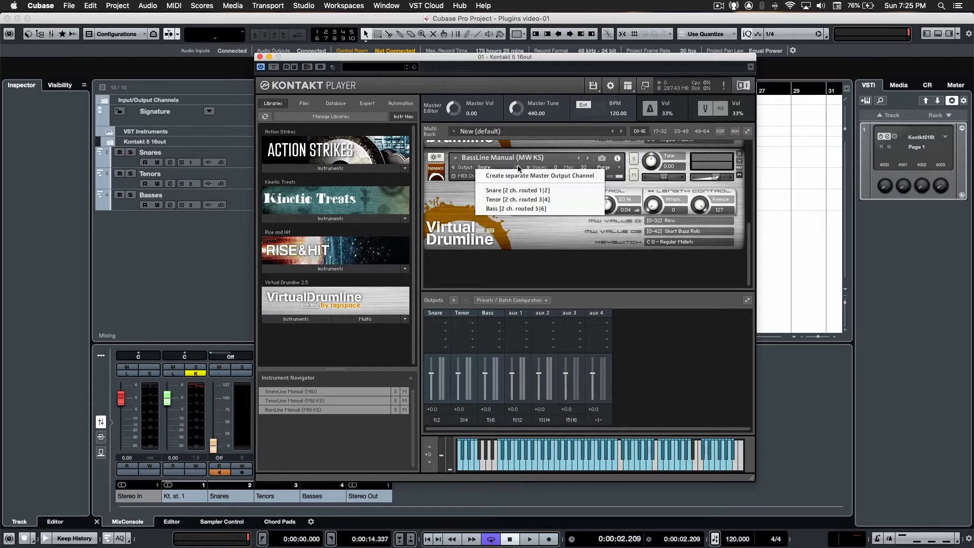
click(521, 209)
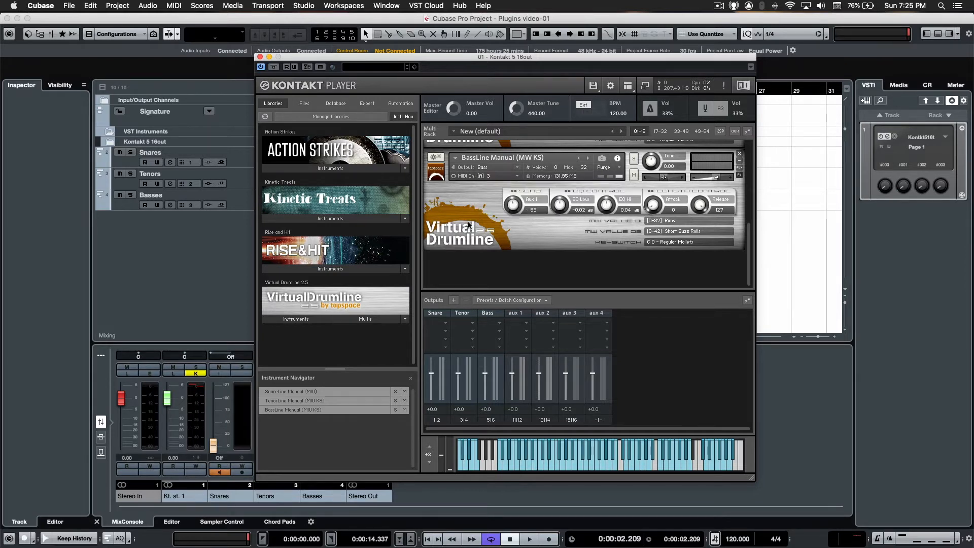
scroll(474, 226, up, 3)
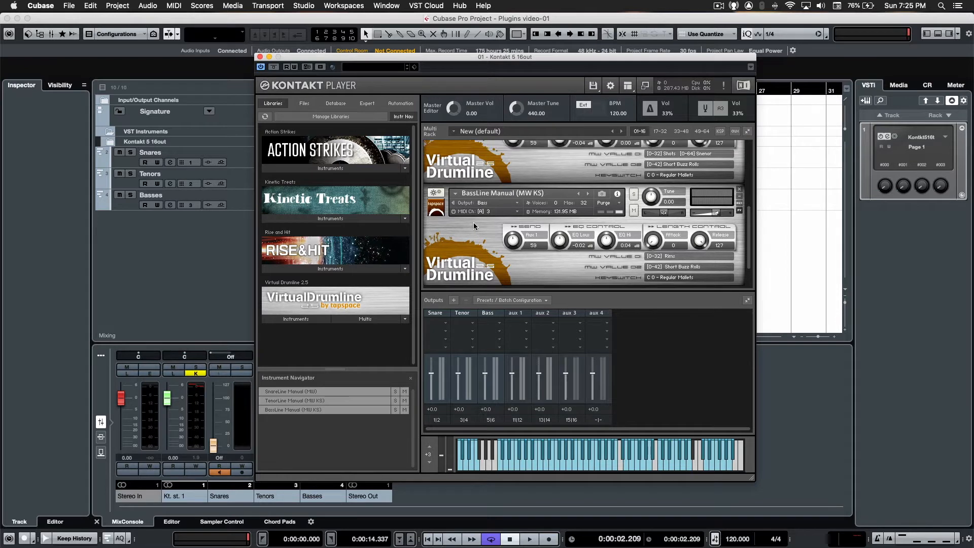
scroll(475, 227, up, 5)
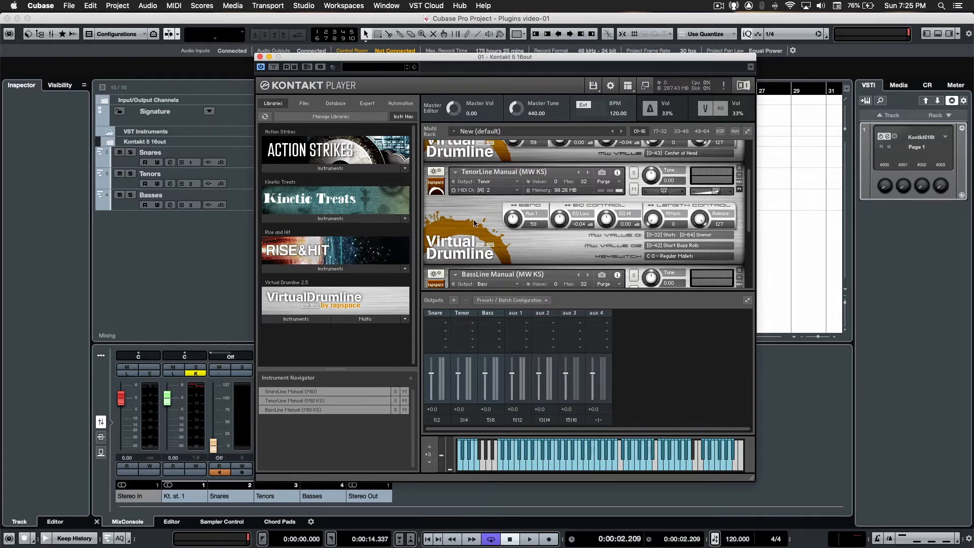
click(260, 57)
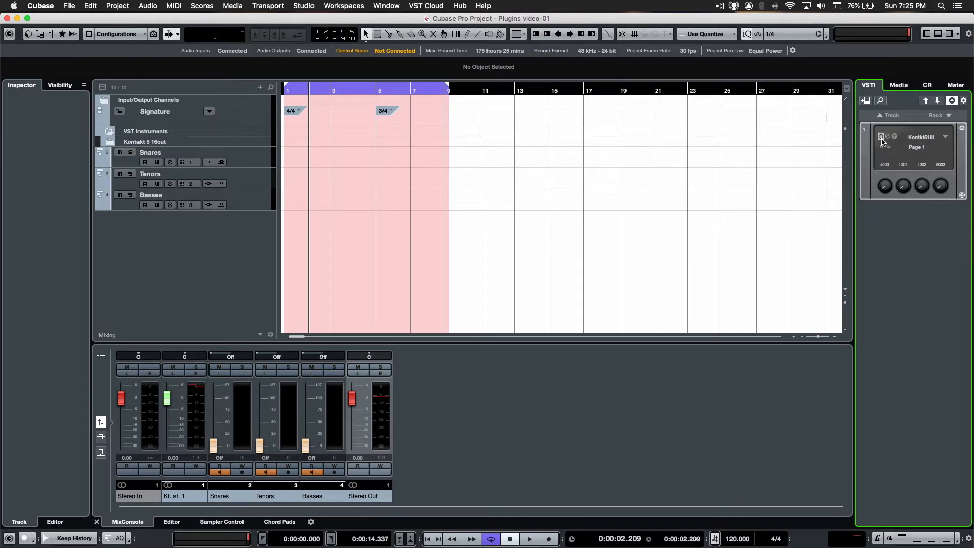
Step: Activate the Kt. aux 1 and Kt. aux 2 stereo outputs of the Kontakt instrument
click(944, 137)
click(933, 154)
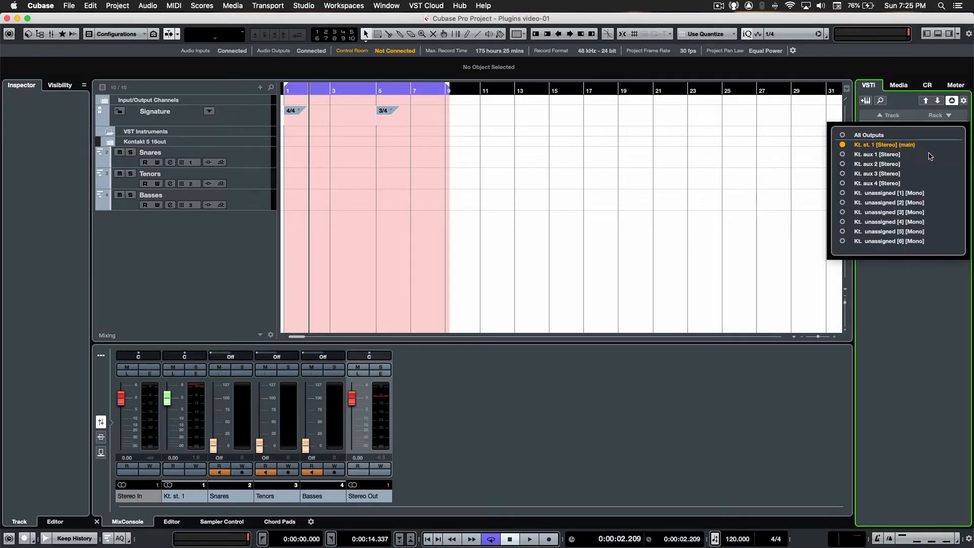
click(845, 155)
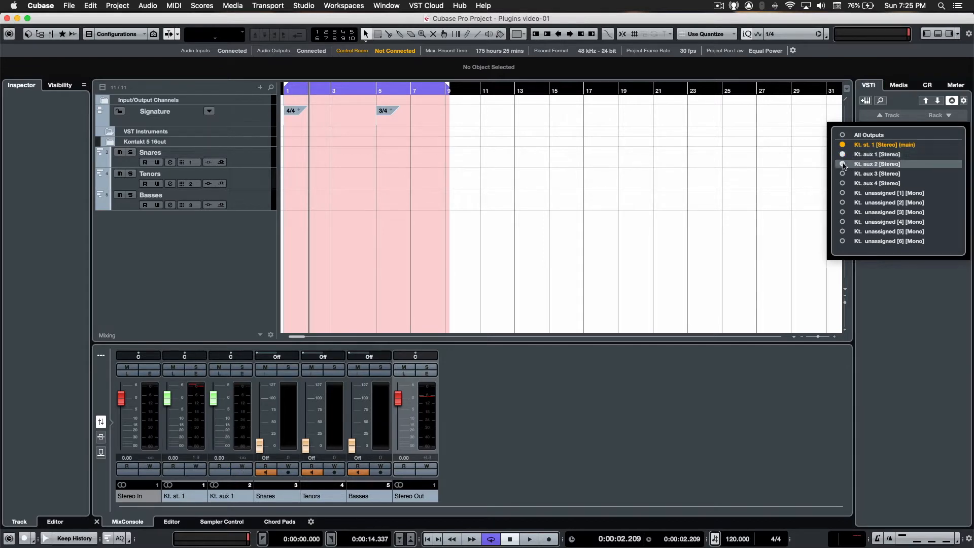
click(843, 164)
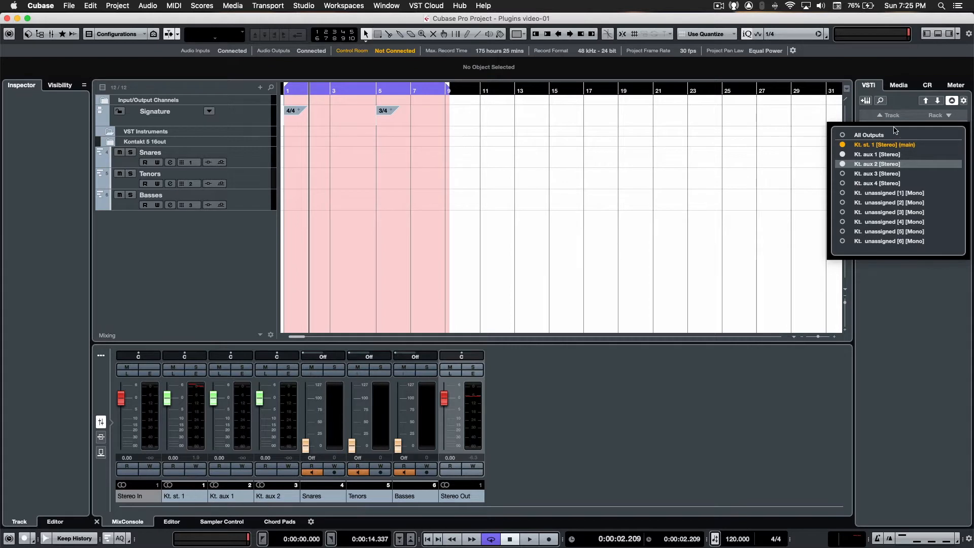
click(902, 337)
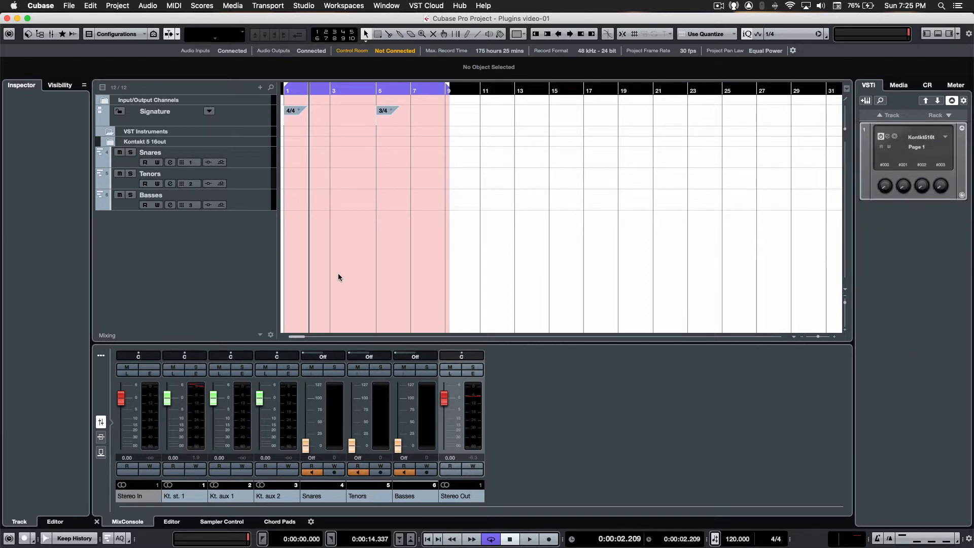
Step: Play the loop from the start, toggling monitoring of the Snares, Tenors and Basses tracks to check that each drives its own Kontakt channel
drag(299, 93, 285, 93)
key(space)
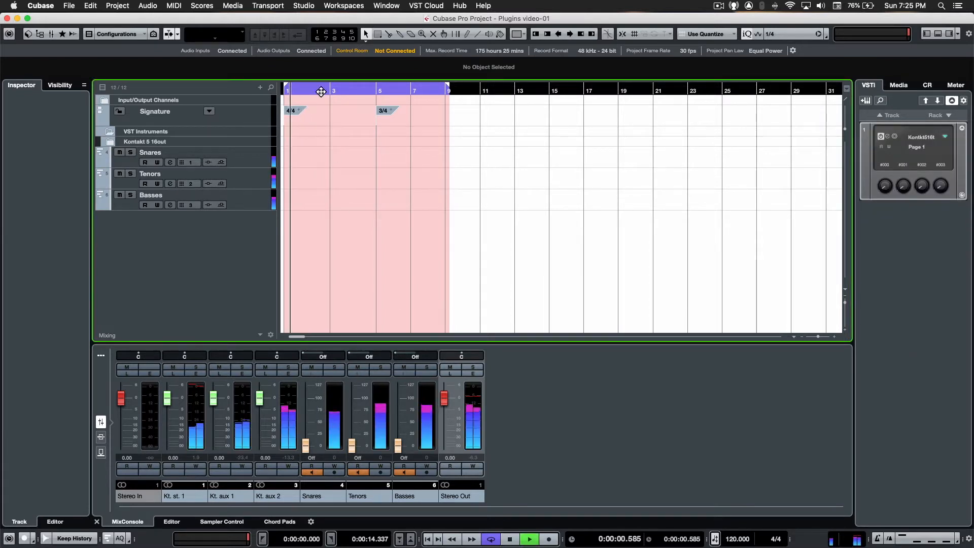
click(363, 473)
click(404, 473)
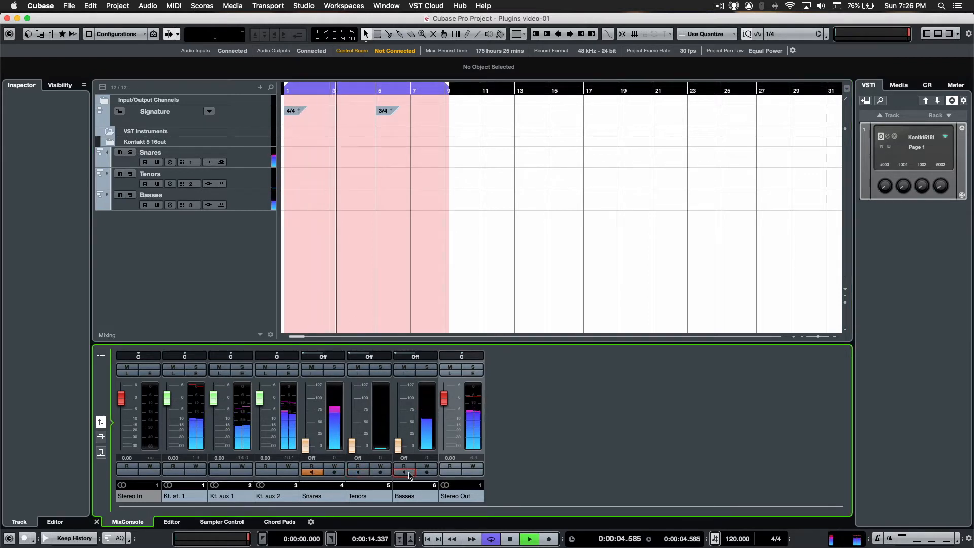
click(312, 473)
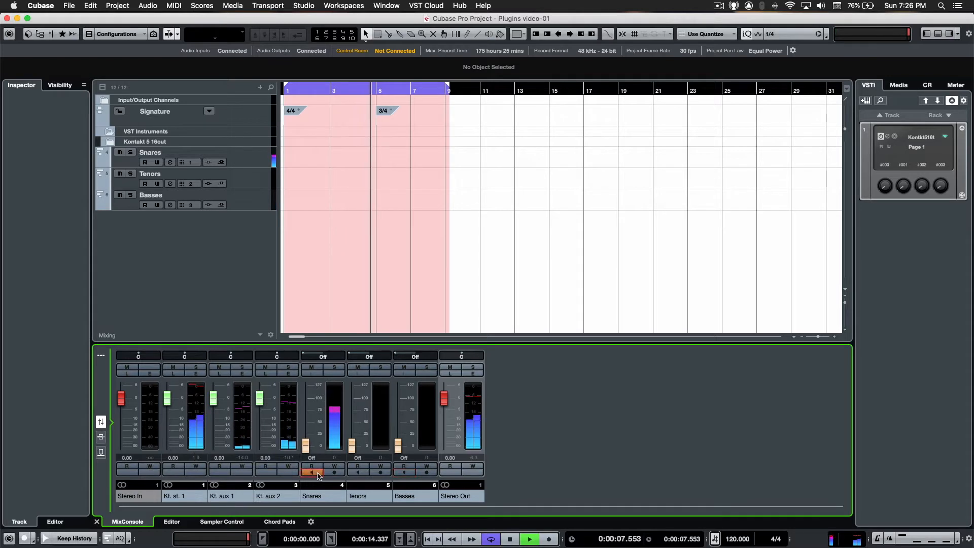
click(357, 473)
click(403, 472)
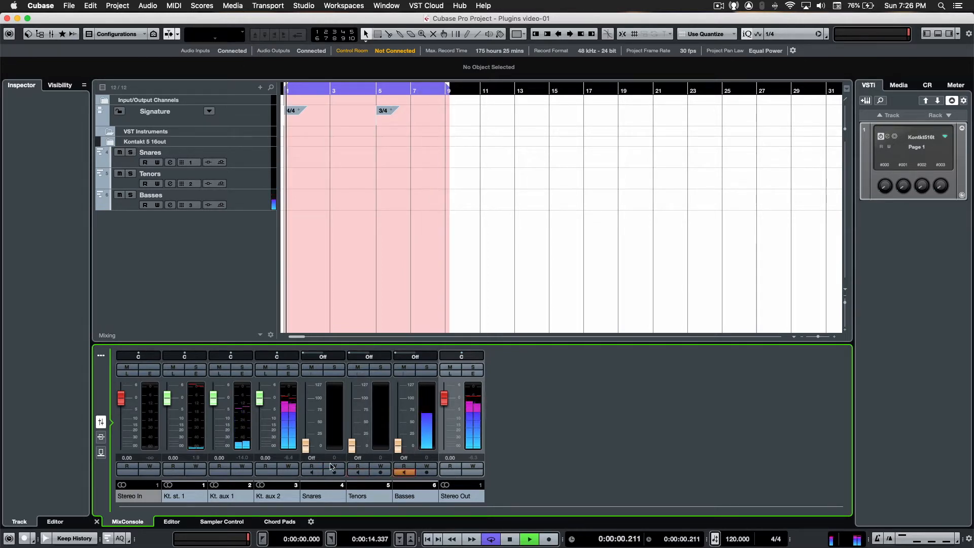
click(310, 472)
click(354, 472)
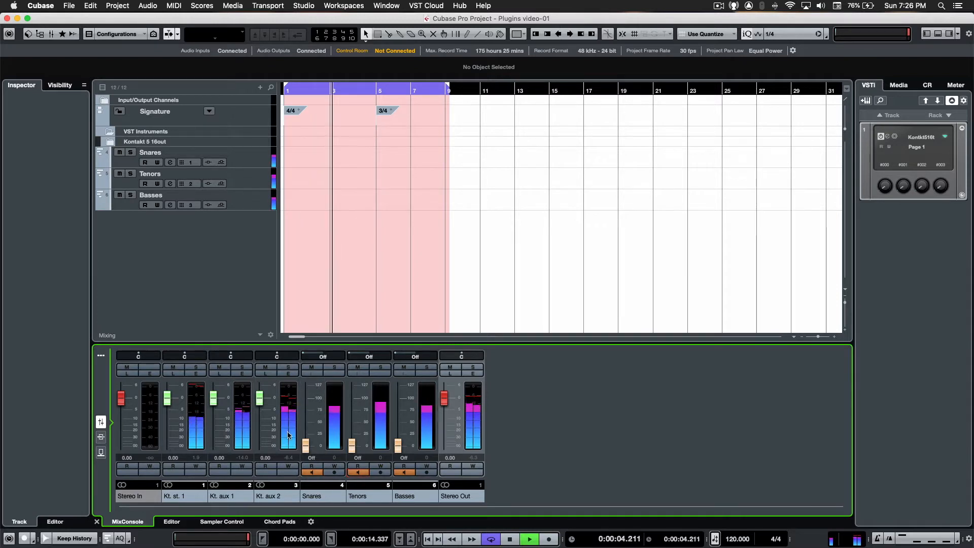
Step: Lower the Kt. aux 2 channel to -4.46 dB and Kt. aux 1 to -1.43 dB, and stop playback
drag(262, 399, 214, 408)
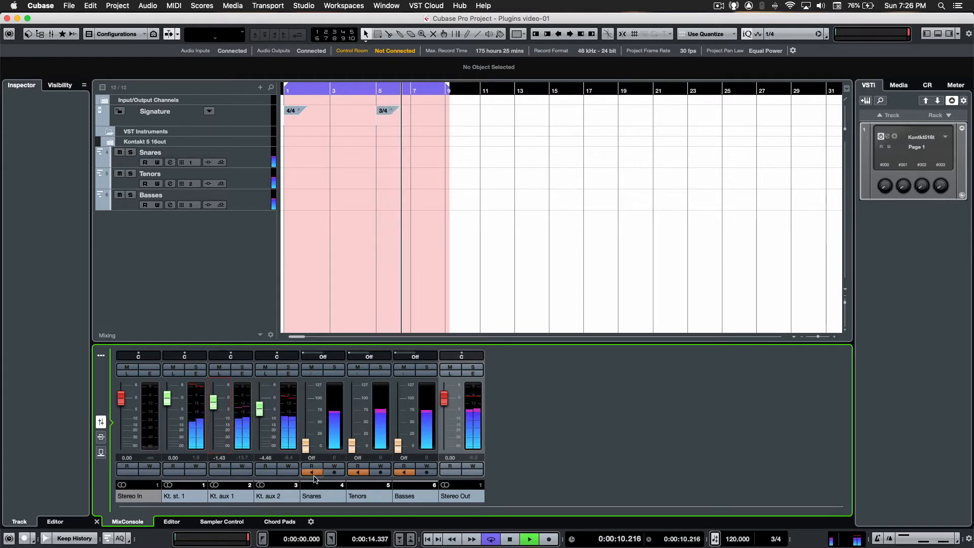
key(space)
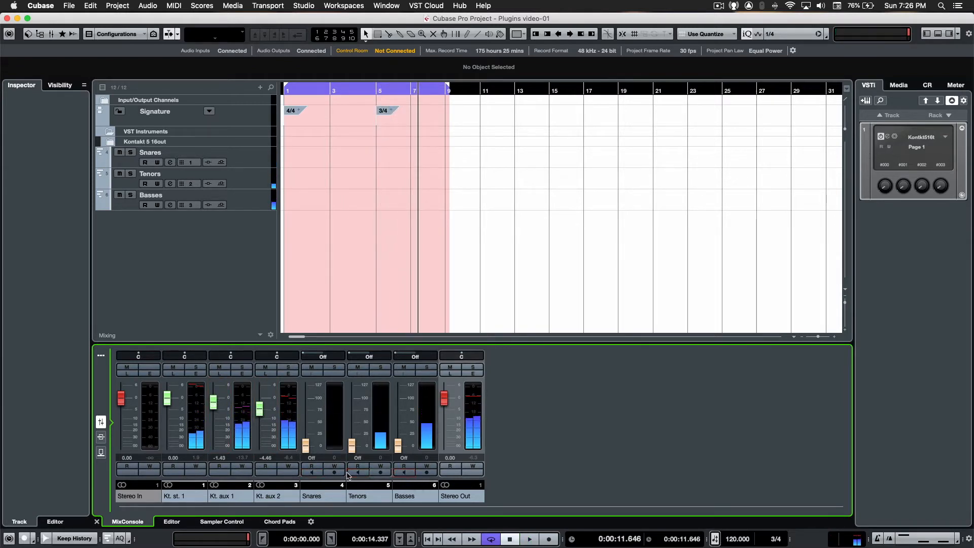
Step: Rename the Kontakt channels Kt. st. 1, Kt. aux 1 and Kt. aux 2 as Snares, Tenors and Bass, and collapse the instrument folders
click(192, 495)
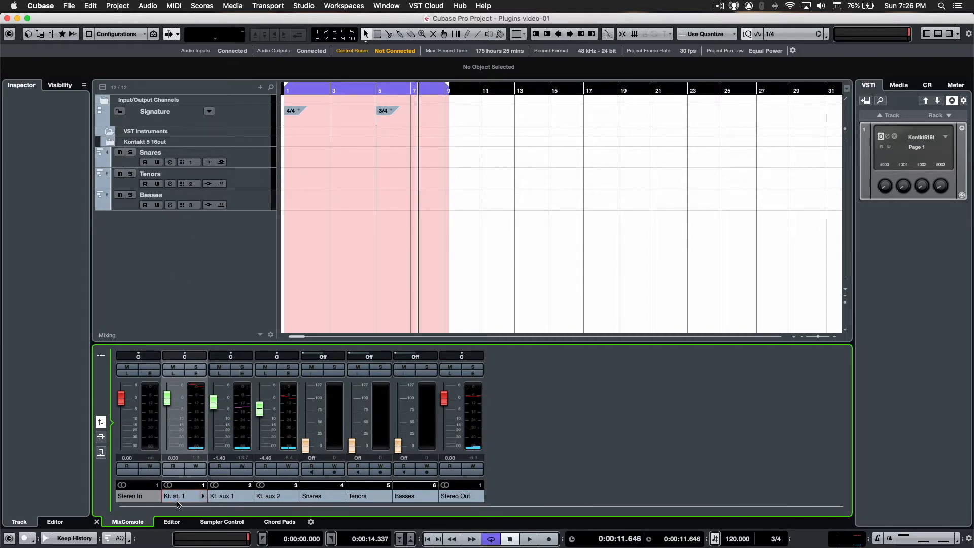
click(110, 142)
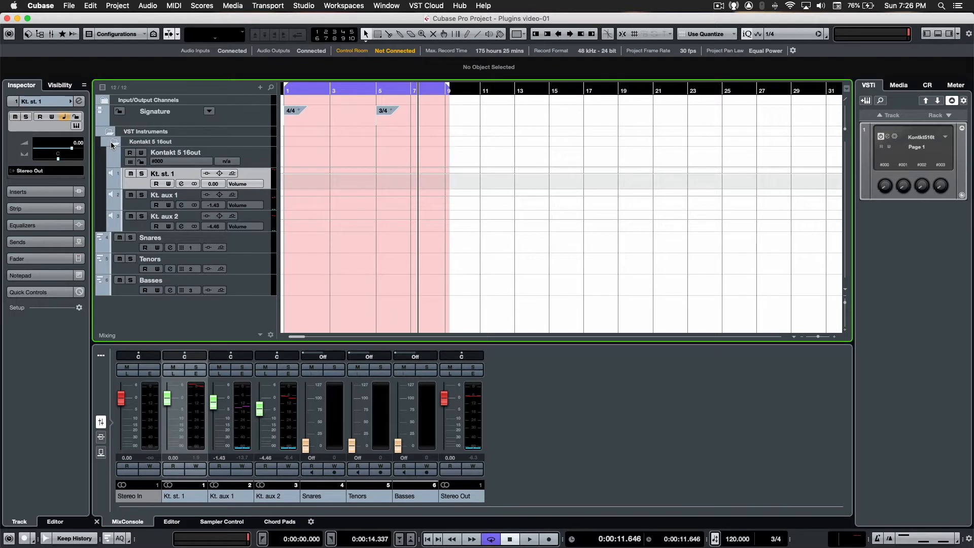
double_click(168, 173)
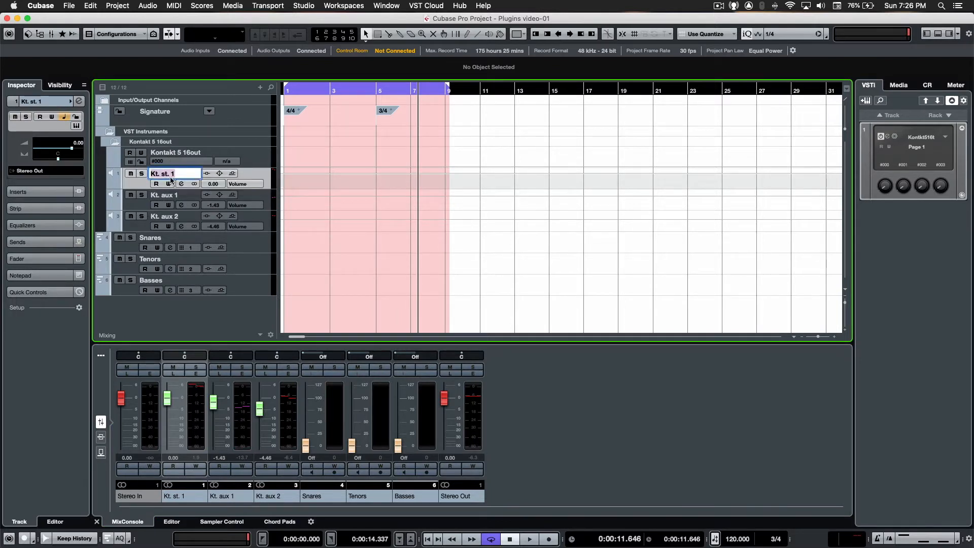
text(Sa)
double_click(170, 195)
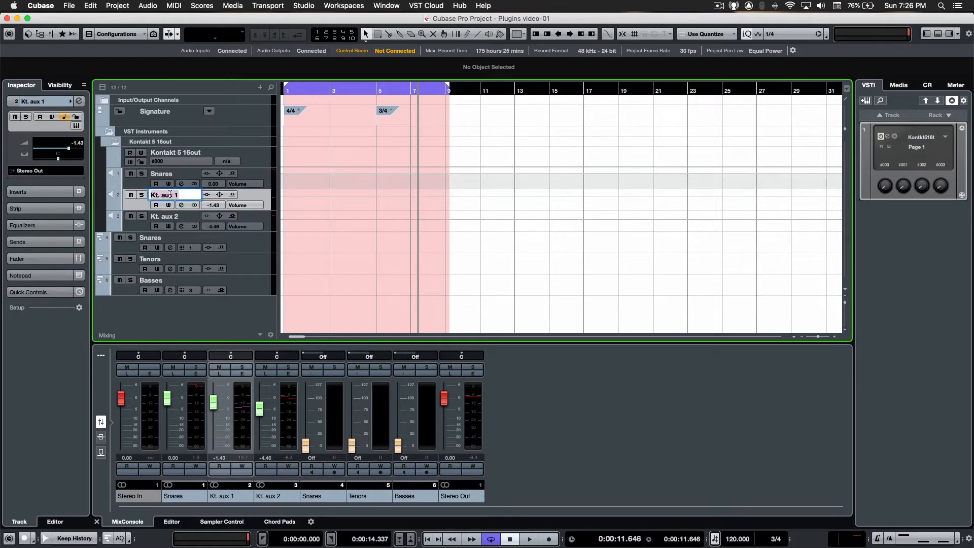
text(Tenors)
double_click(171, 218)
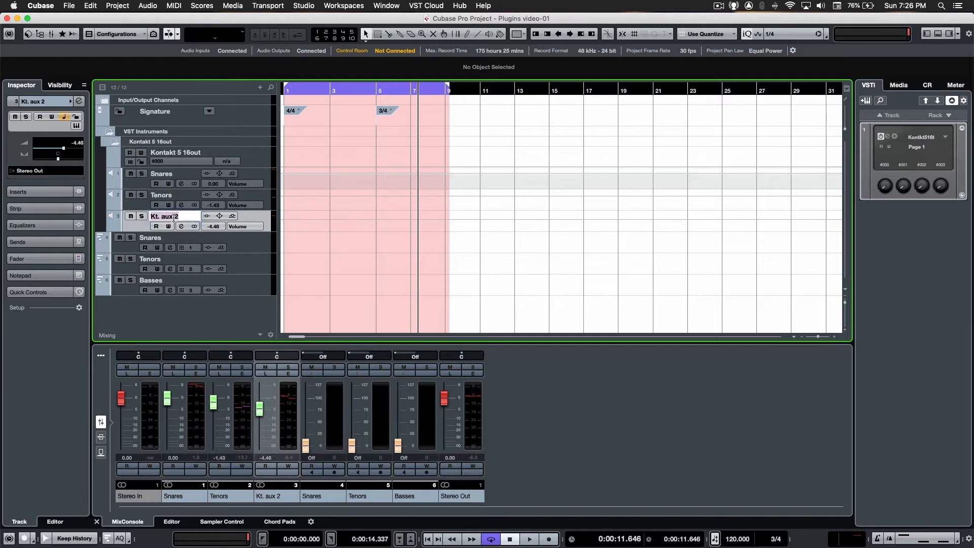
text(Bass)
click(263, 248)
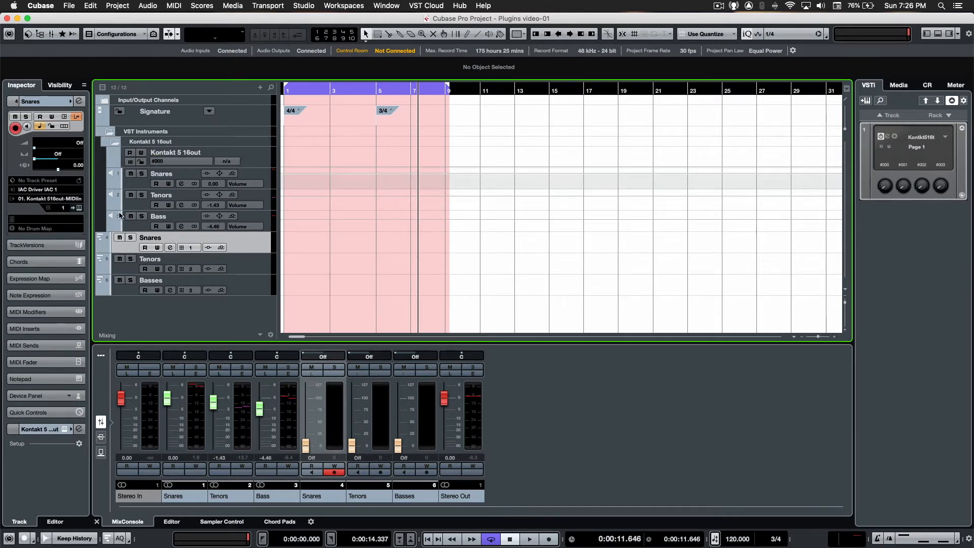
click(125, 142)
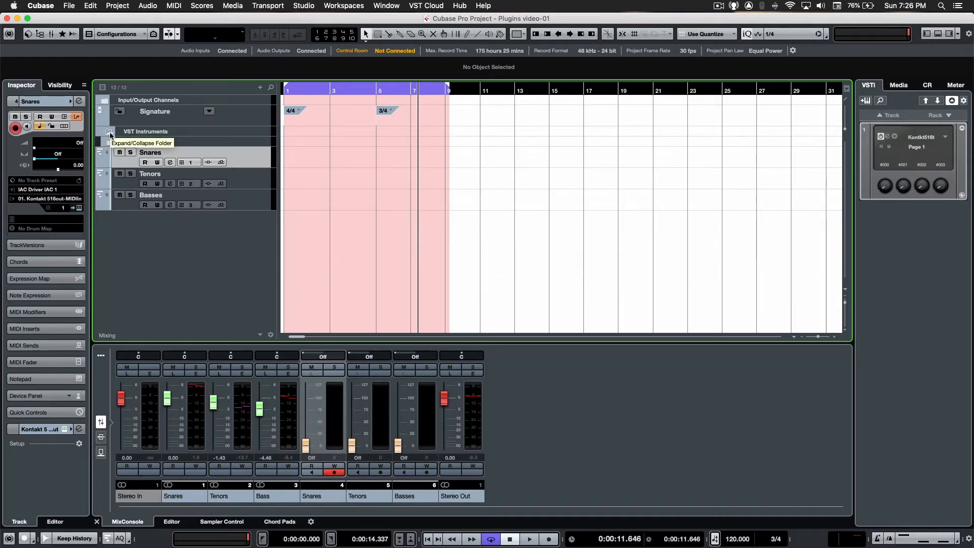
click(110, 134)
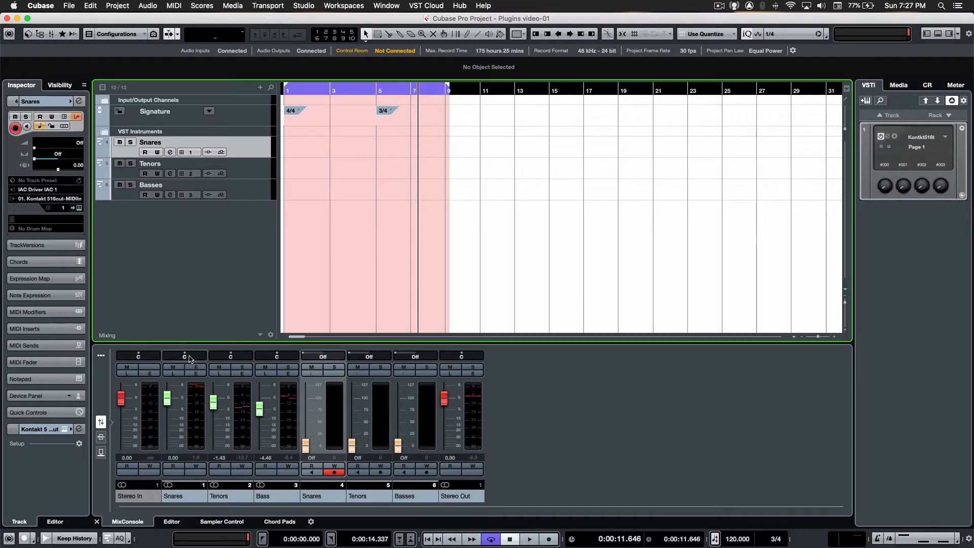
Step: Pan the Snares Kontakt channel to L71 and monitor the Snares MIDI track with record disabled
drag(184, 355, 172, 356)
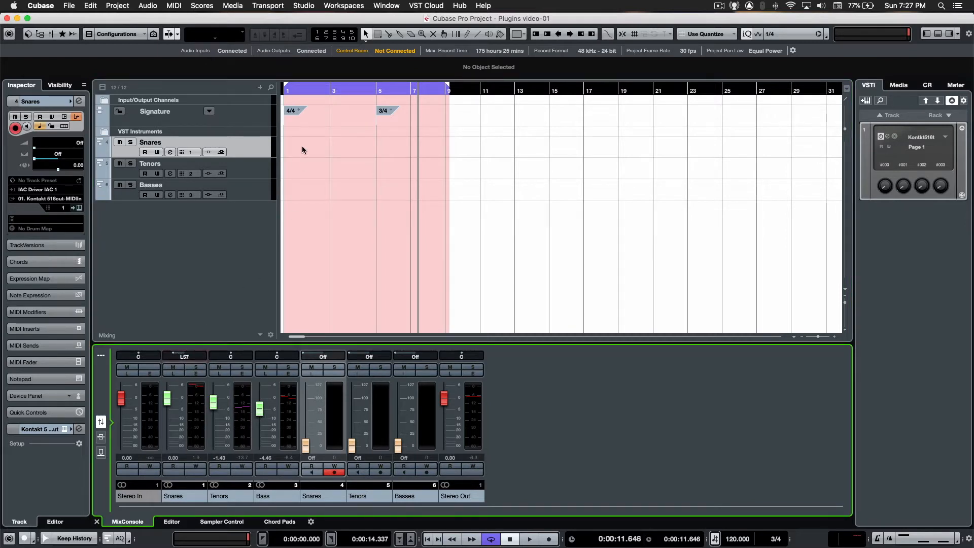
key(space)
mouse_move(175, 356)
mouse_down()
mouse_move(205, 357)
mouse_move(170, 356)
mouse_up()
click(313, 473)
key(space)
click(336, 473)
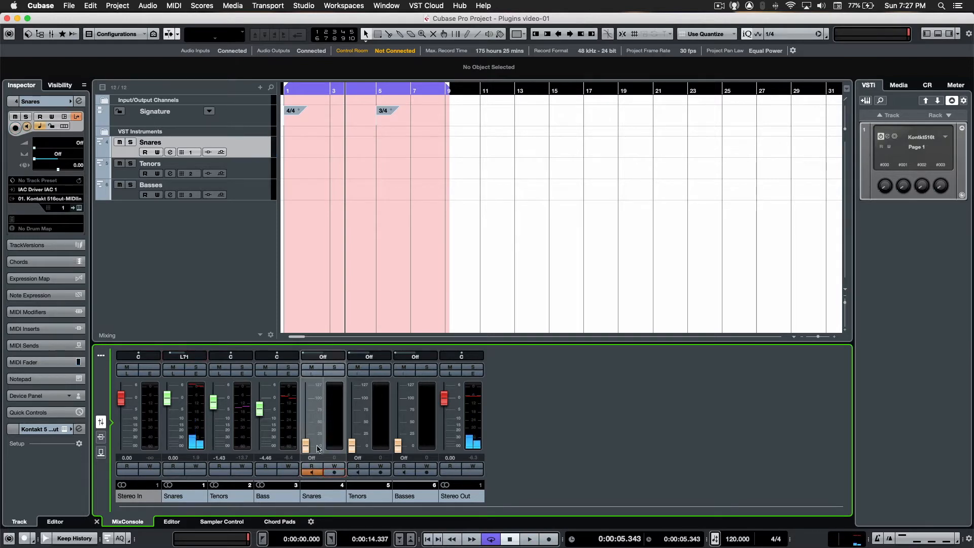
Step: Insert the Frequency EQ in the first insert slot of the Snares Kontakt channel
click(196, 376)
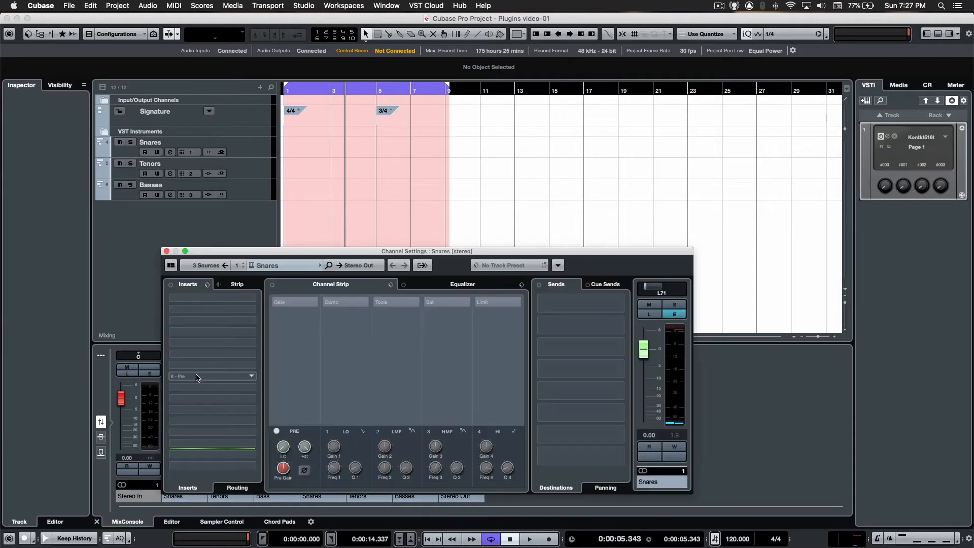
drag(428, 254, 550, 189)
key(space)
key(space)
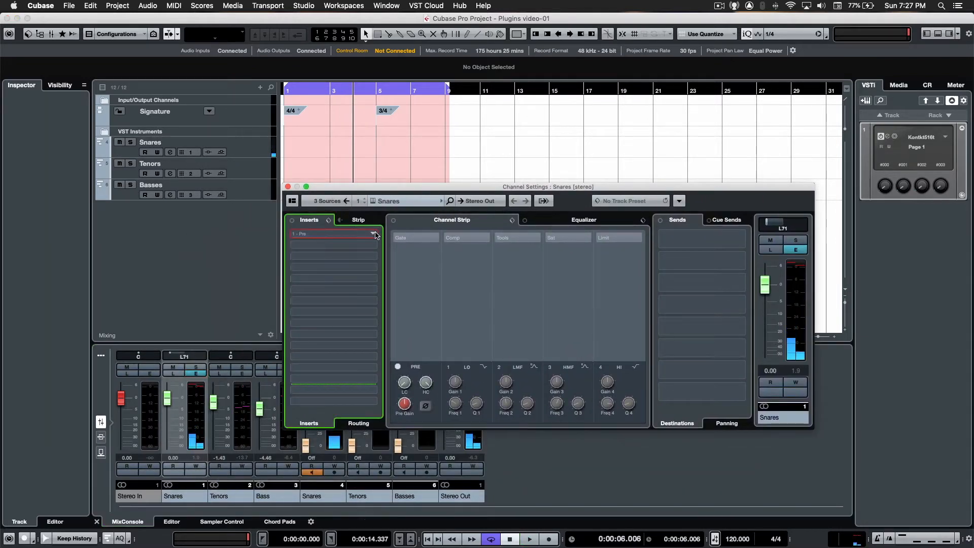
click(372, 235)
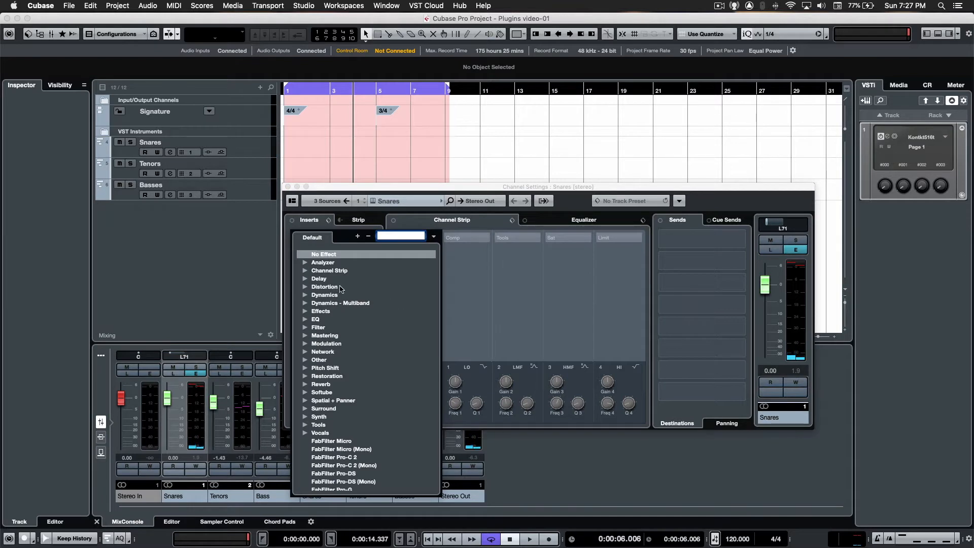
click(304, 320)
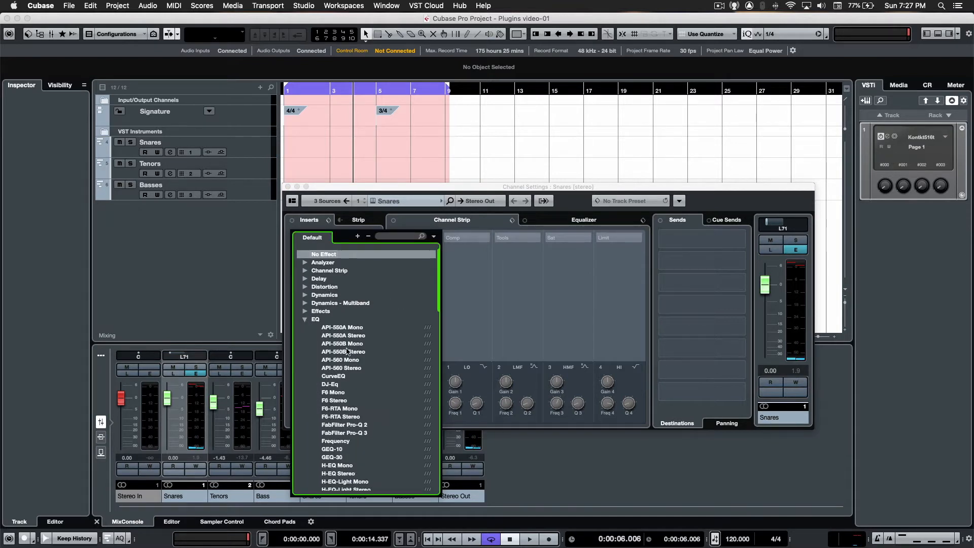
scroll(347, 351, down, 4)
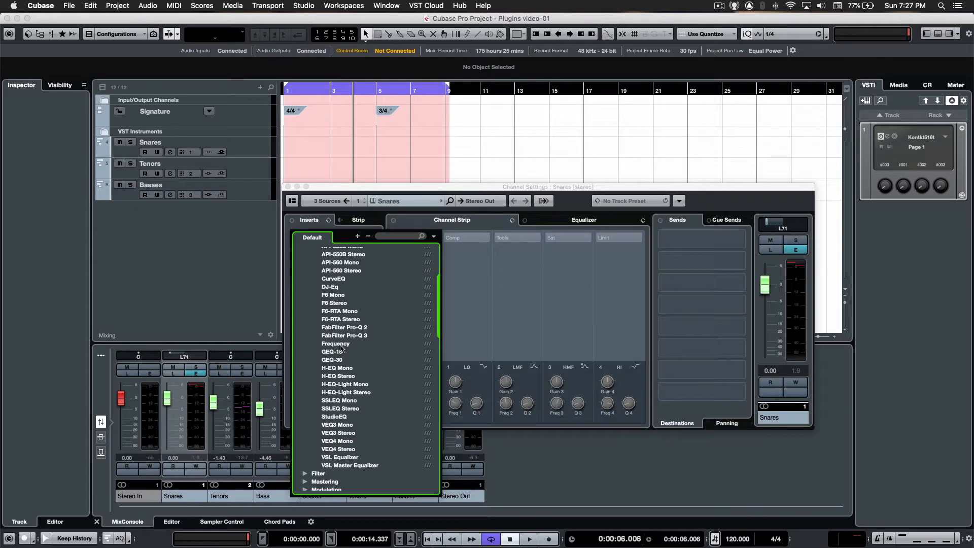
click(340, 346)
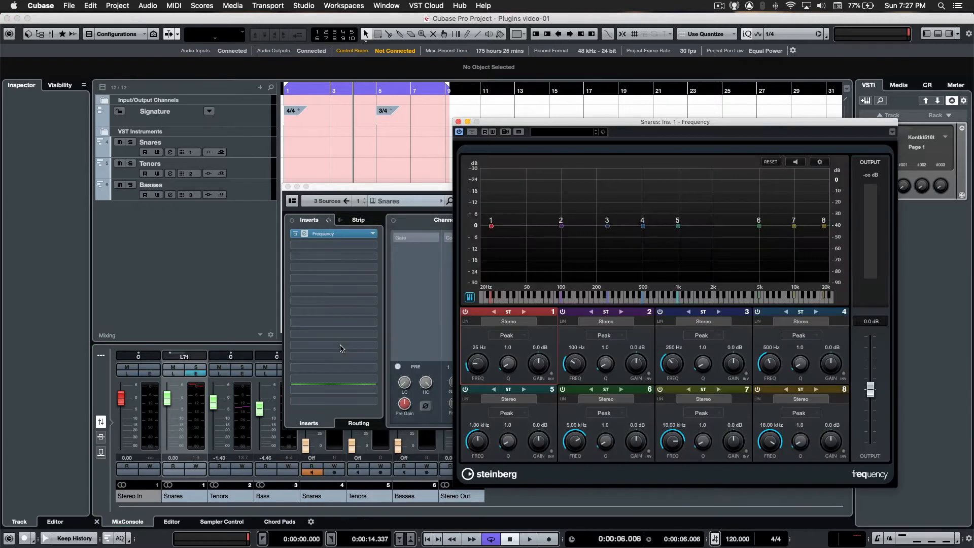
Step: Close the Snares channel settings and play the loop from the start with the Frequency EQ window repositioned
drag(335, 190, 274, 210)
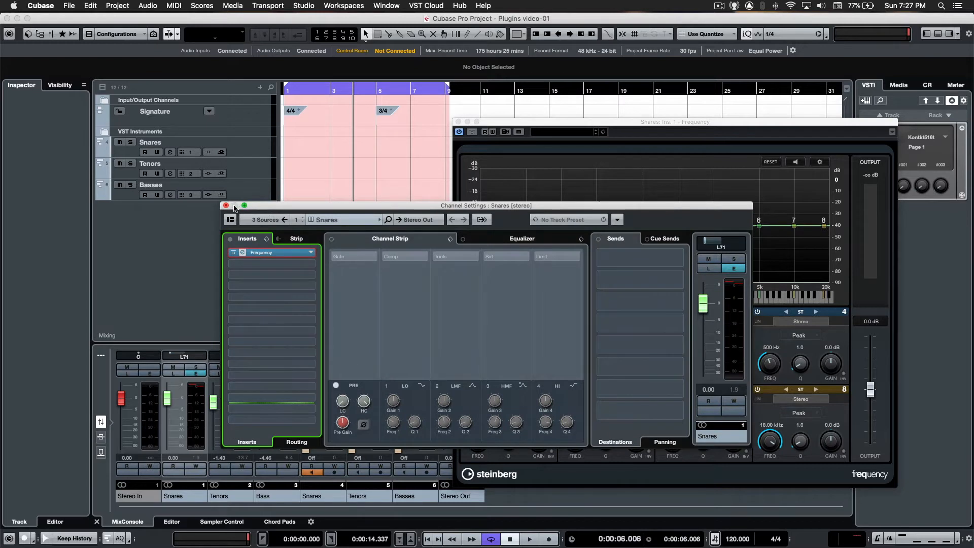
click(226, 206)
drag(531, 124, 494, 124)
drag(353, 88, 261, 92)
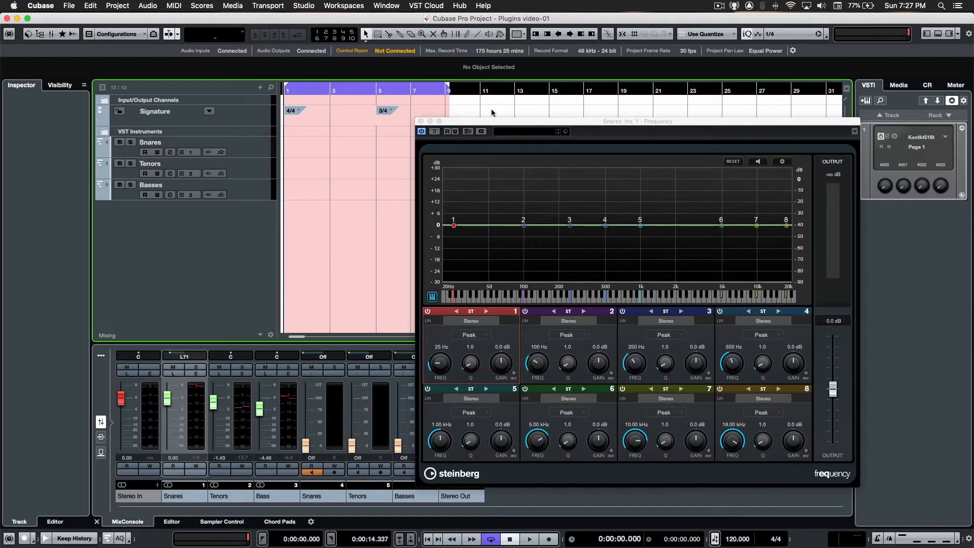
drag(535, 126, 487, 120)
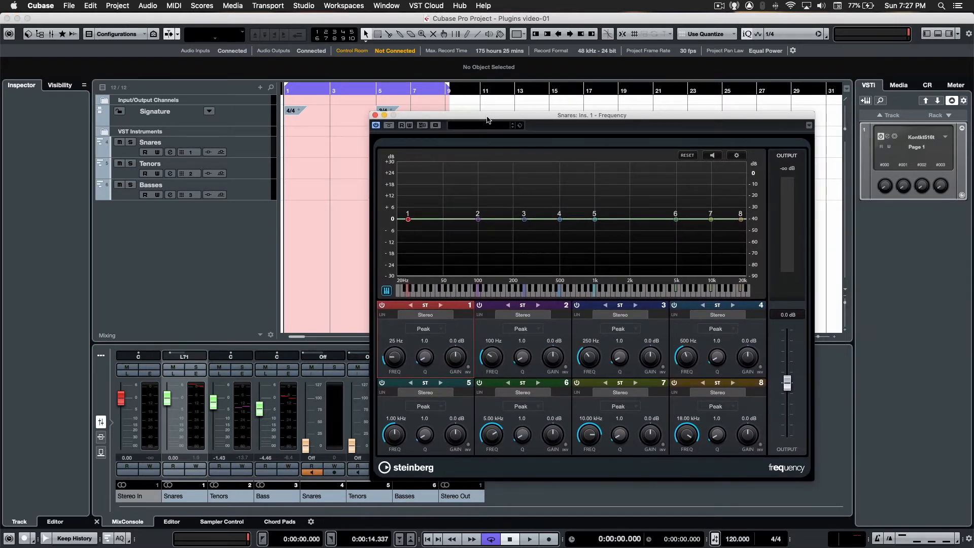
key(space)
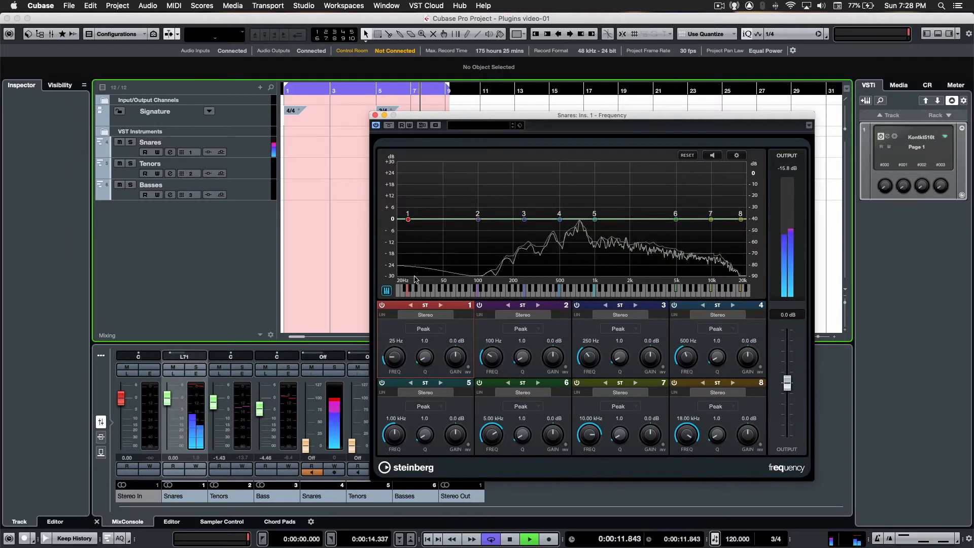
Step: Set EQ band 1 to a Cut 12 filter at 72 Hz and stop playback
drag(408, 219, 416, 218)
click(441, 330)
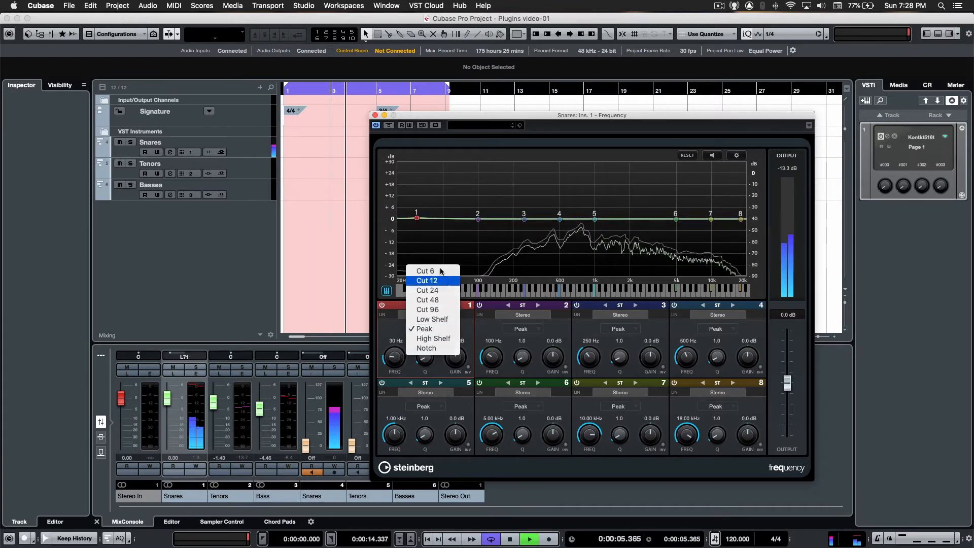
click(427, 280)
drag(416, 218, 456, 220)
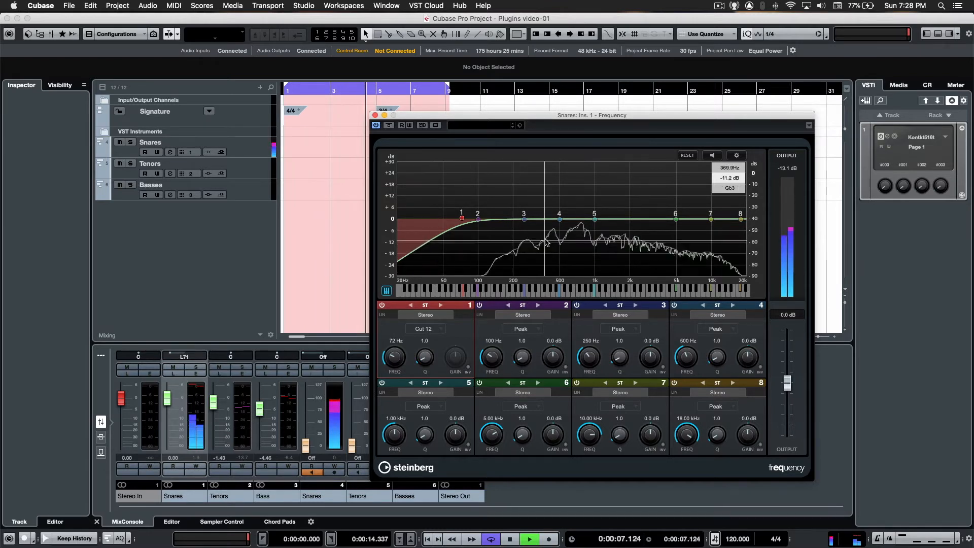
key(space)
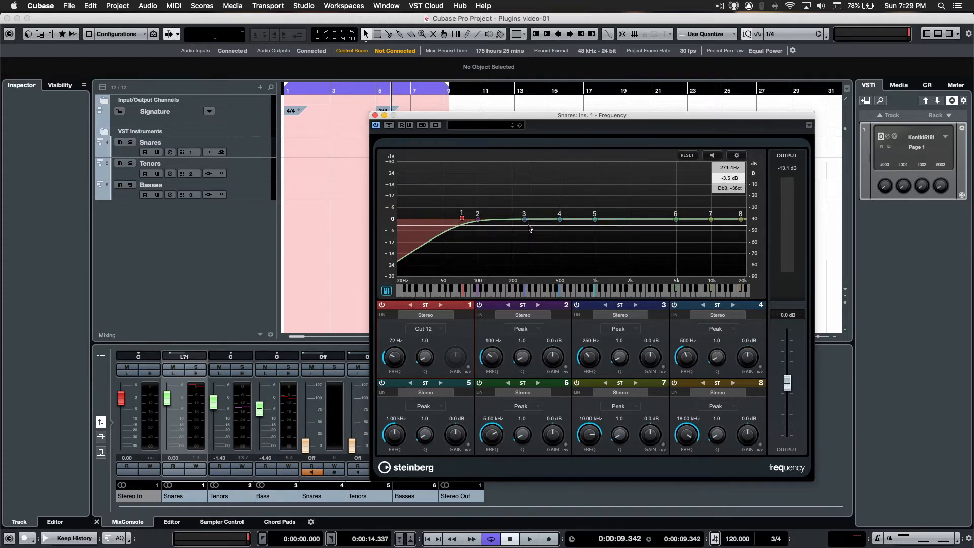
Step: During playback, cut EQ band 3 by 6.1 dB at 374 Hz and boost band 5 by 6.6 dB at 754 Hz with a Q of 2.3
key(space)
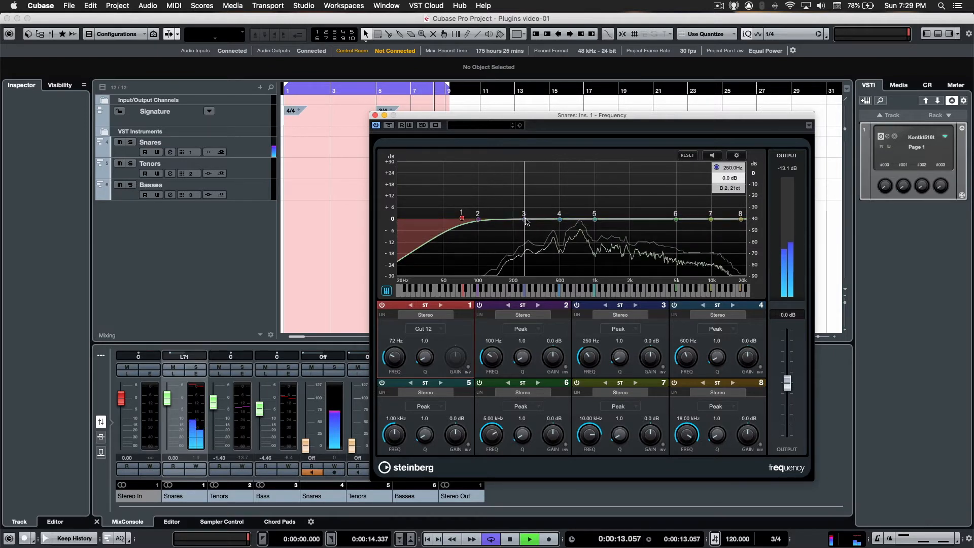
drag(523, 219, 543, 224)
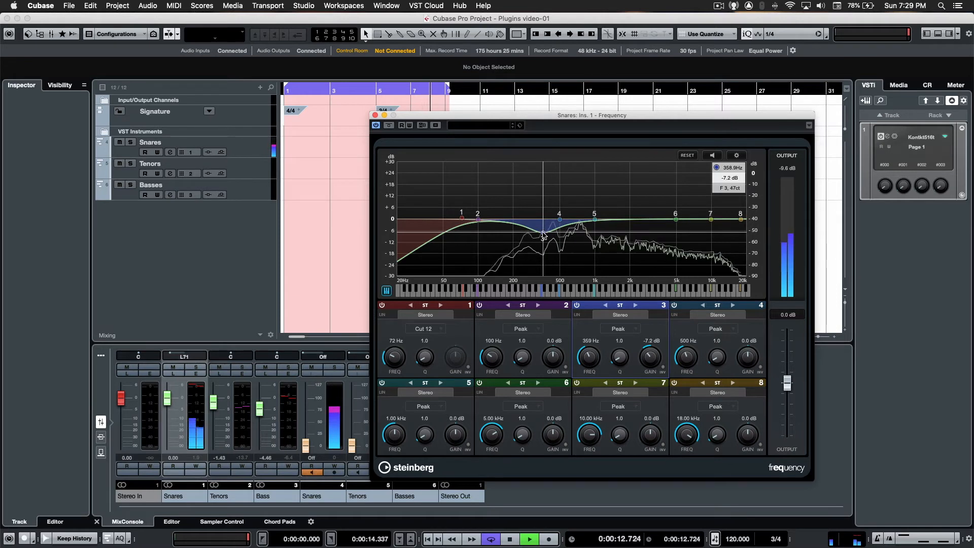
drag(547, 235, 545, 231)
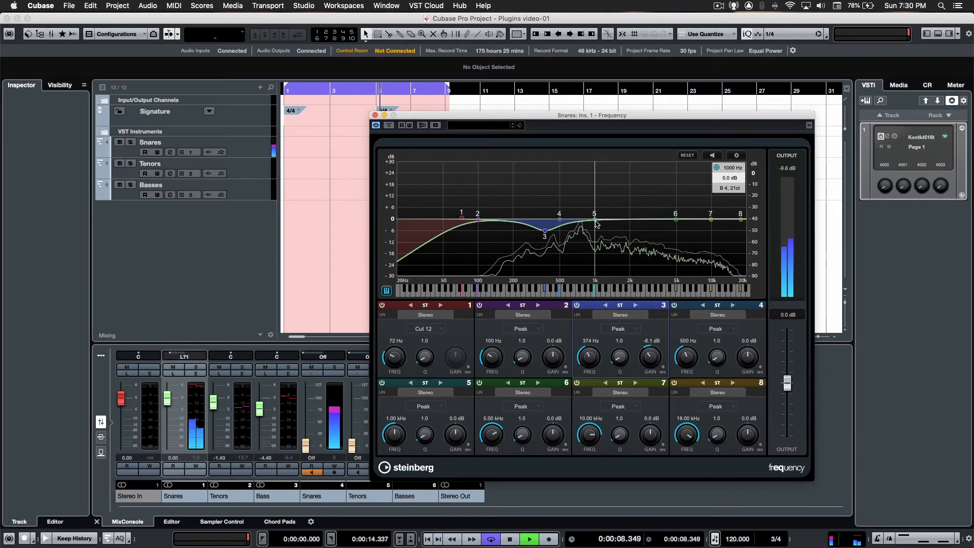
drag(596, 221, 581, 207)
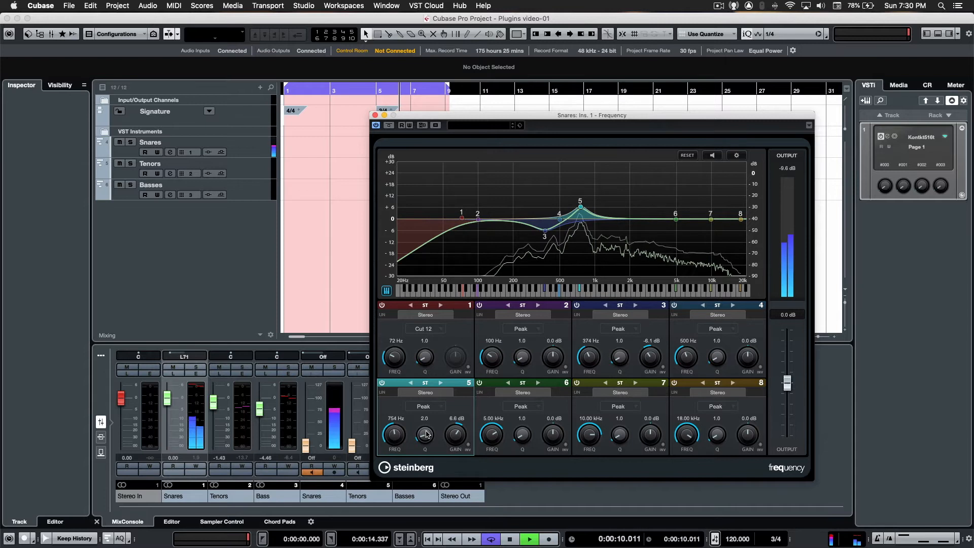
mouse_move(581, 207)
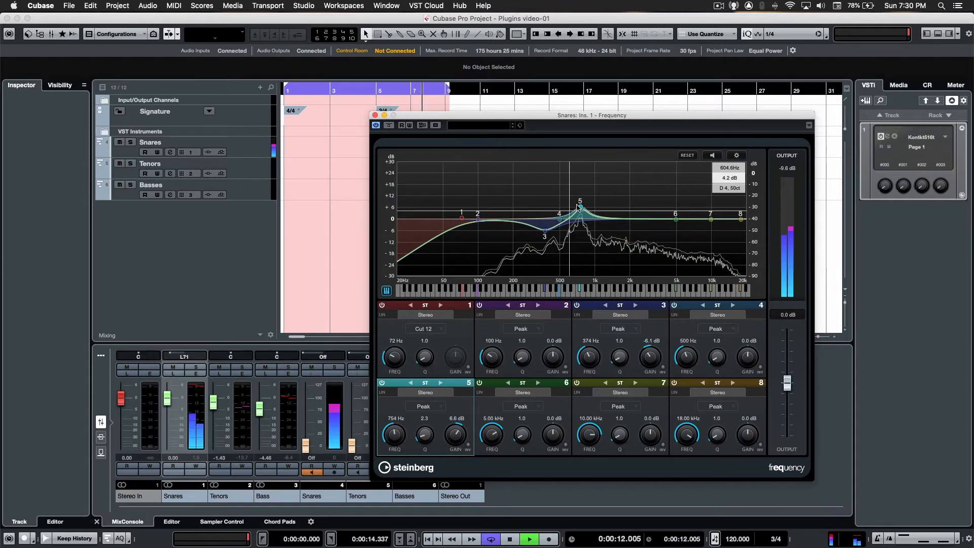
Step: Set EQ band 5 to 792 Hz with a 5.6 dB boost, and compare the snares with the EQ bypassed and active
drag(580, 206, 583, 210)
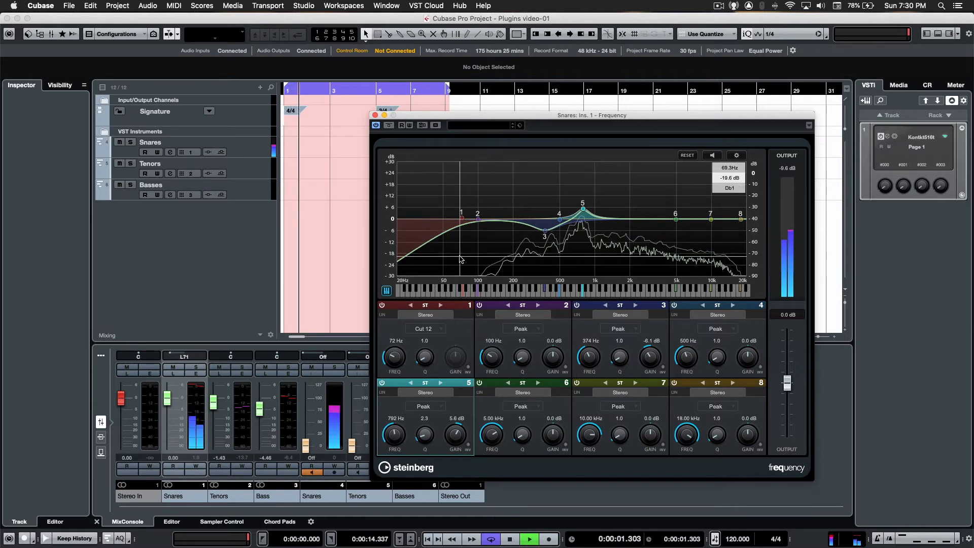
key(space)
click(389, 125)
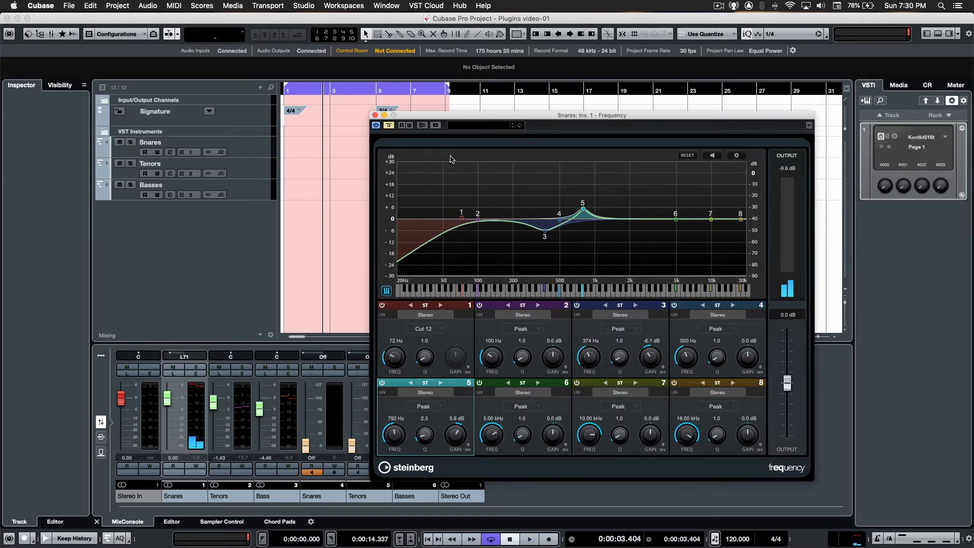
key(space)
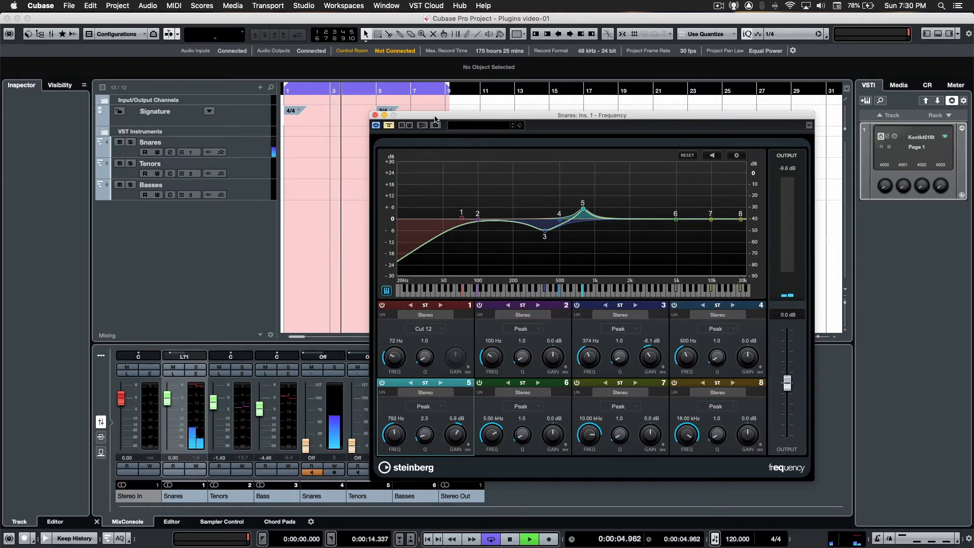
click(390, 126)
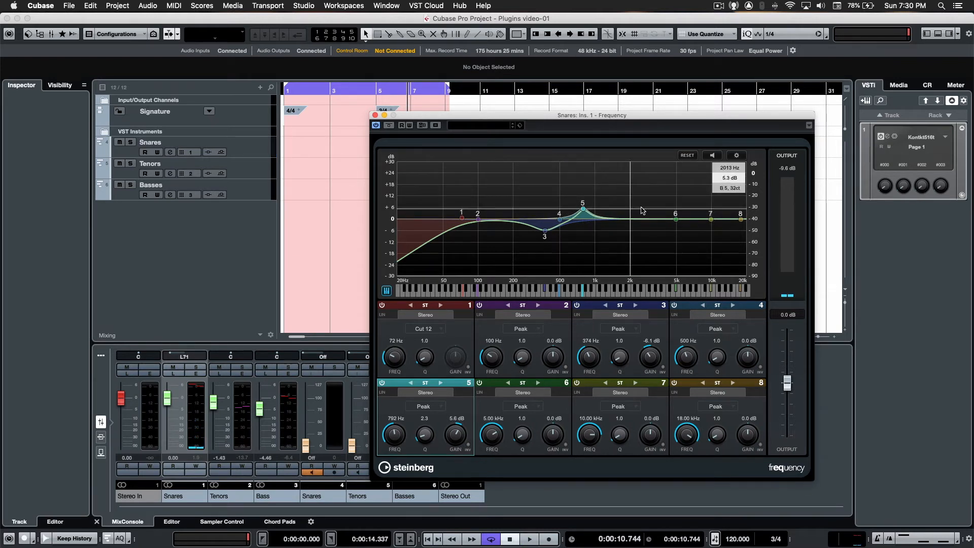
Step: Change EQ band 8 to a High Shelf boosting 2.7 dB at 3.16 kHz while the snares play
click(740, 220)
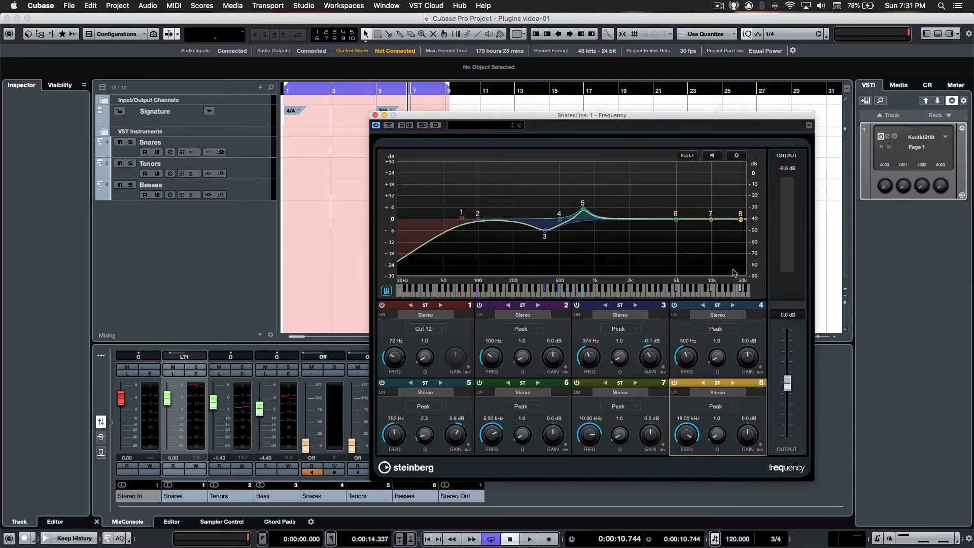
click(731, 410)
click(730, 416)
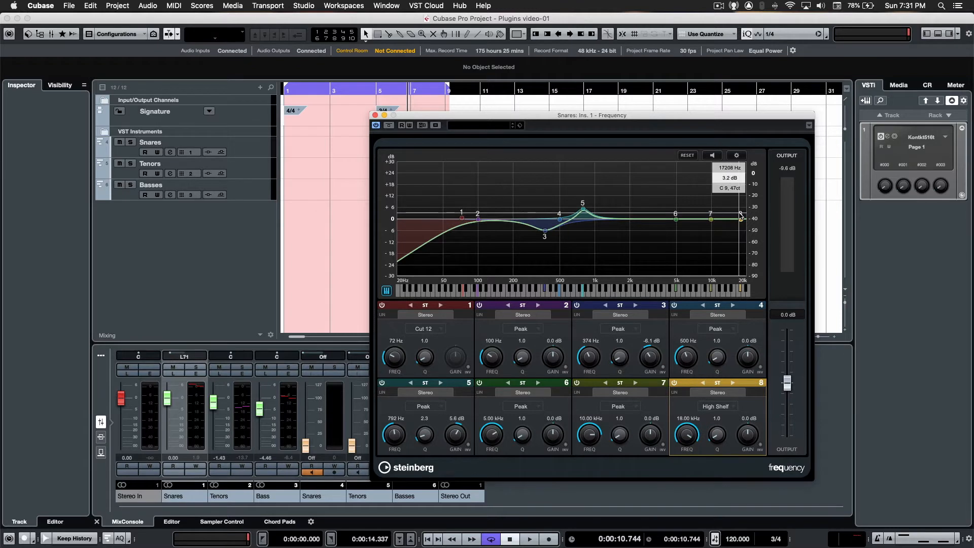
key(space)
drag(740, 216, 653, 214)
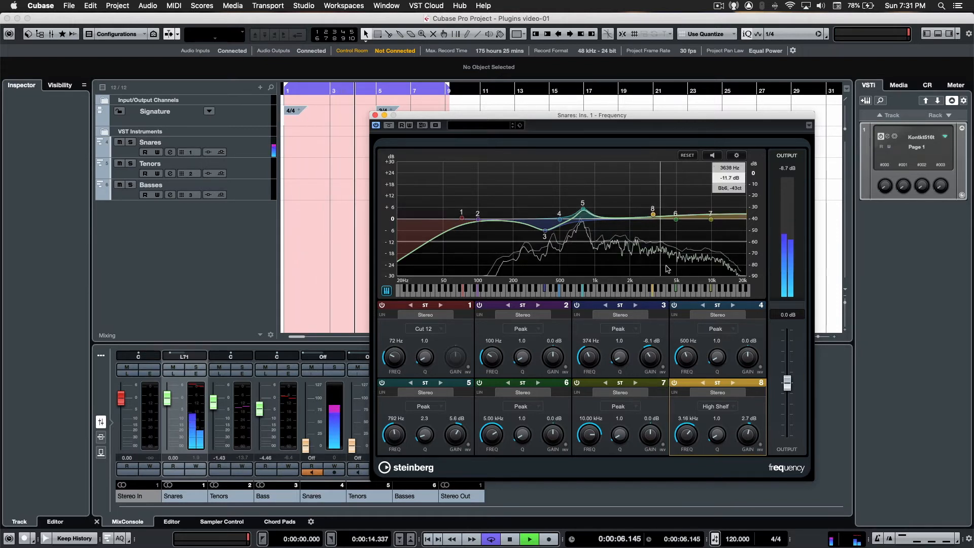
Step: Compare the snares with the high-shelf band 8 off and on, stop playback, and leave the band enabled
click(674, 383)
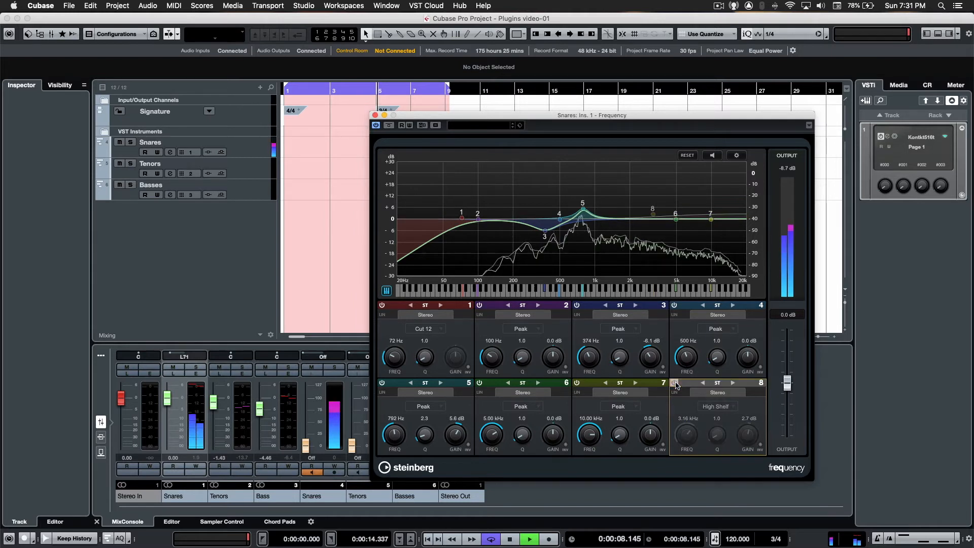
click(674, 383)
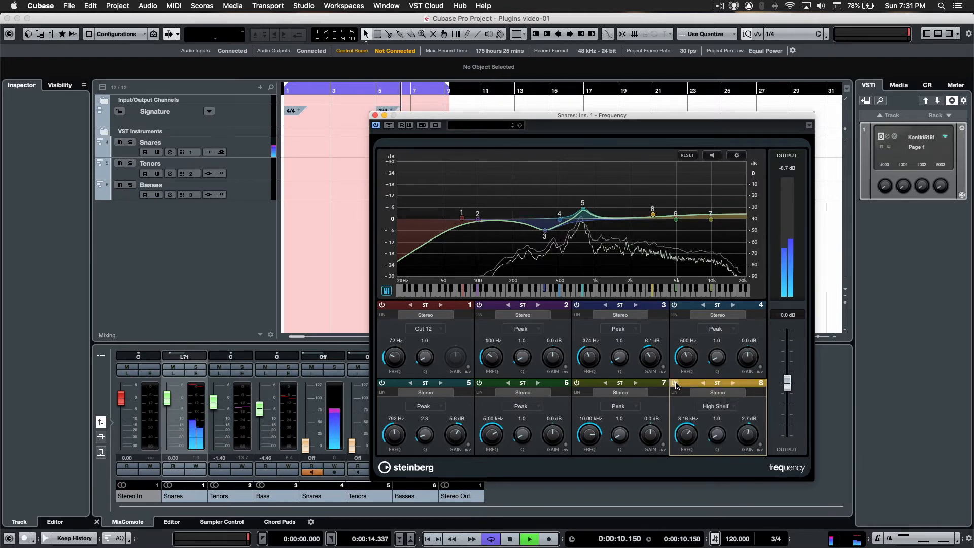
click(675, 383)
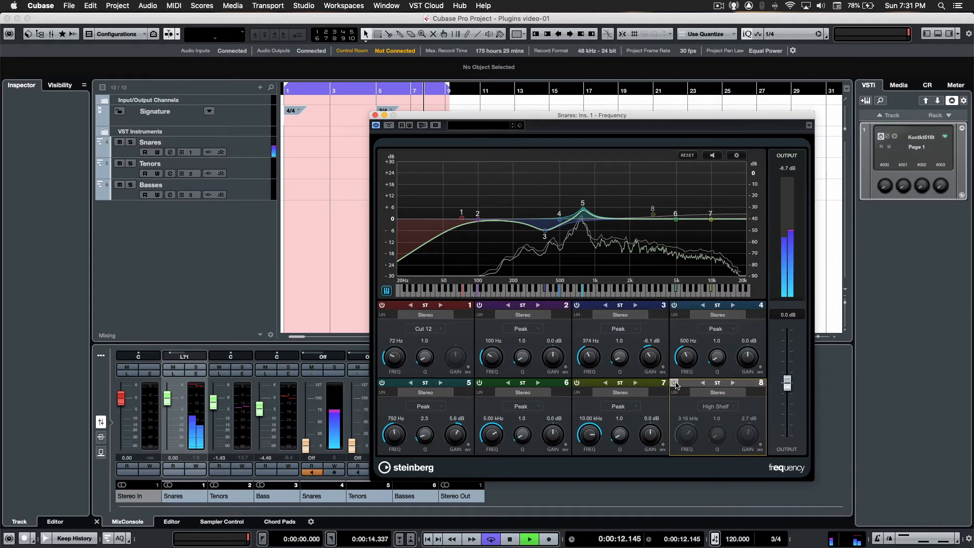
key(space)
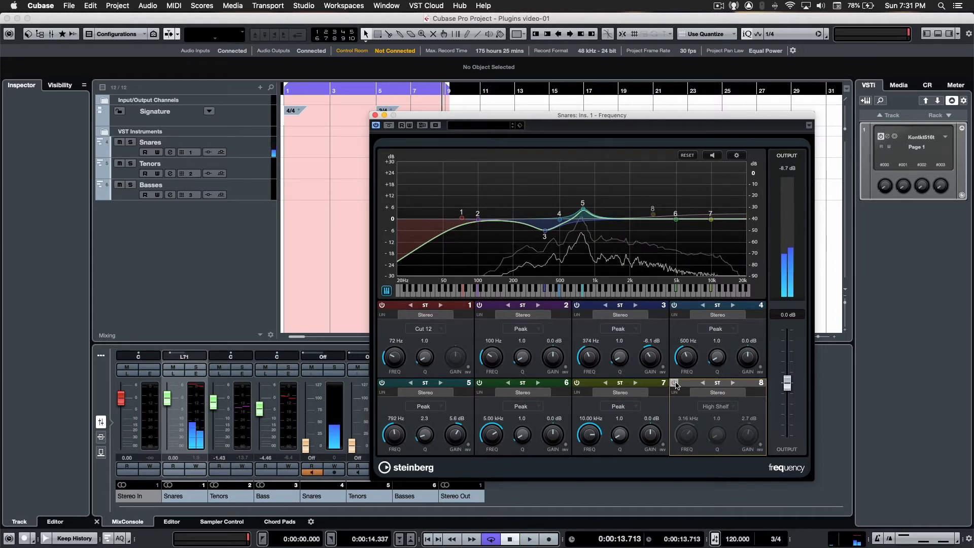
click(673, 383)
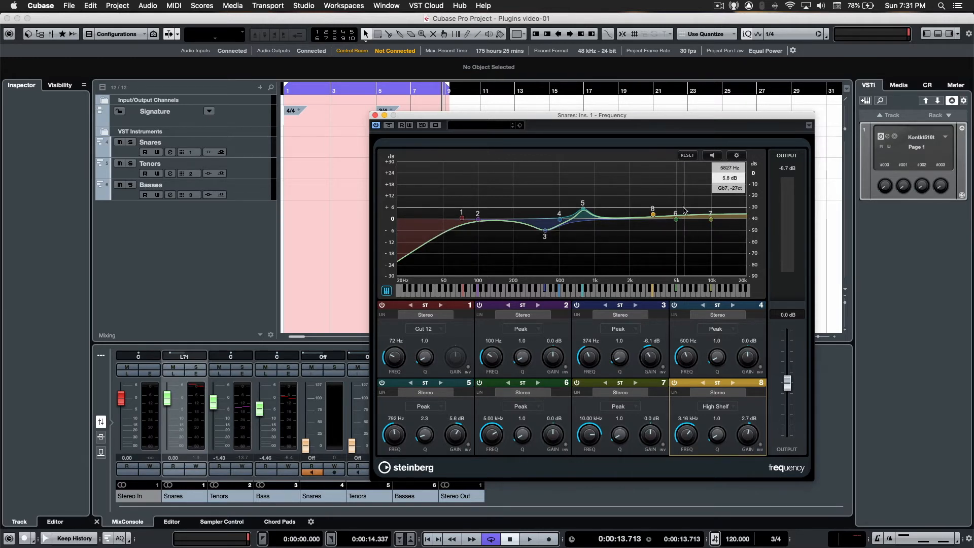
Step: Adjust the high shelf to 3.01 kHz with a 3.2 dB boost, and compare the playing snares with and without the EQ
drag(652, 213, 650, 212)
key(space)
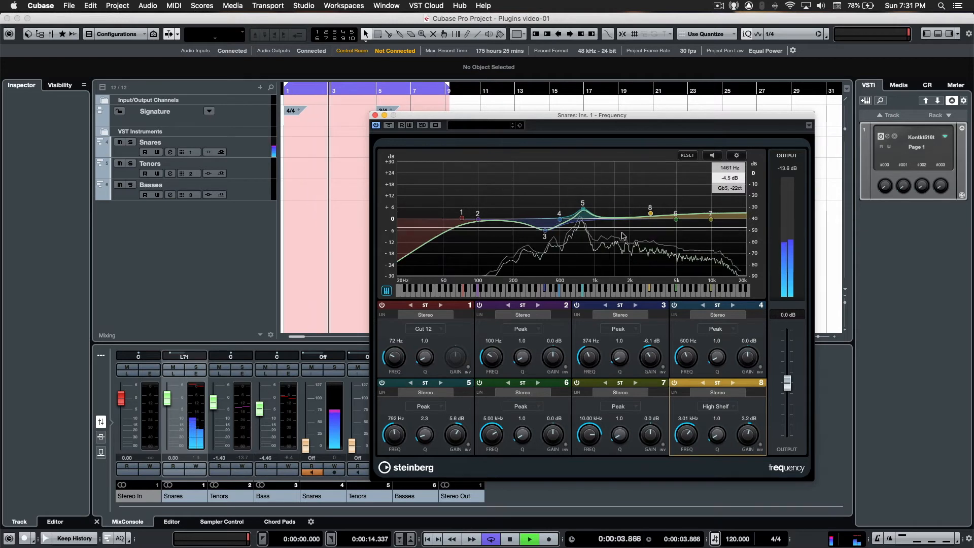
click(389, 125)
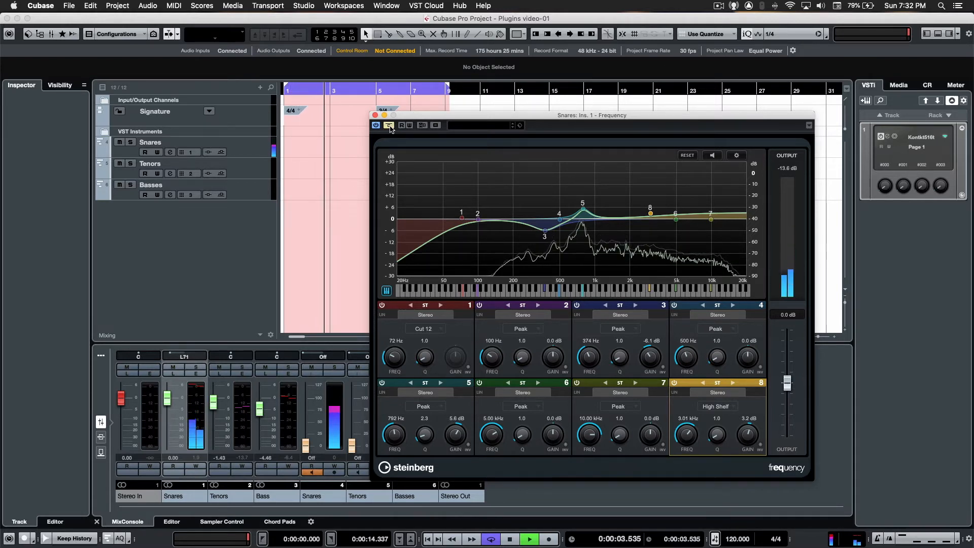
key(space)
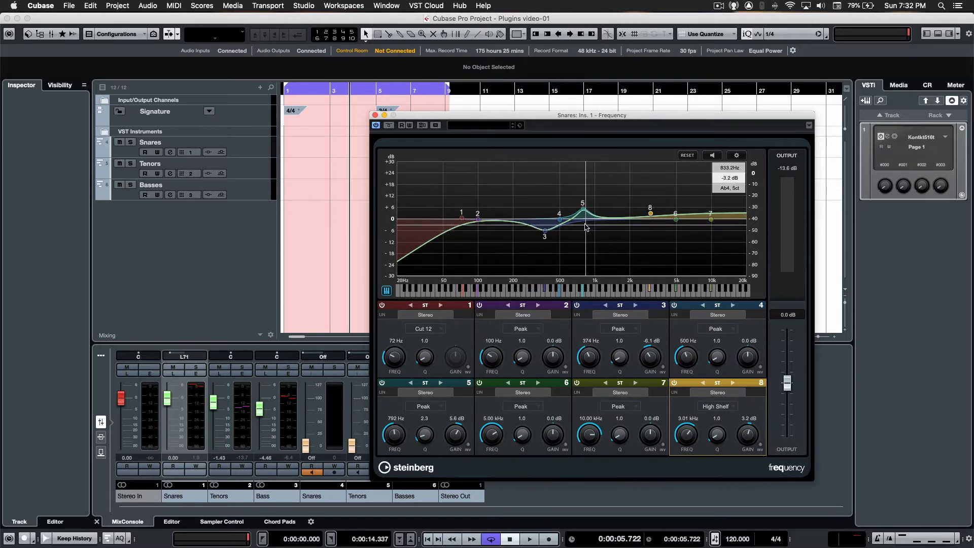
Step: Try the opposite EQ curve: boost band 3 by 6.9 dB at 381 Hz and cut band 5 by 8.5 dB at 800 Hz
drag(547, 228, 584, 237)
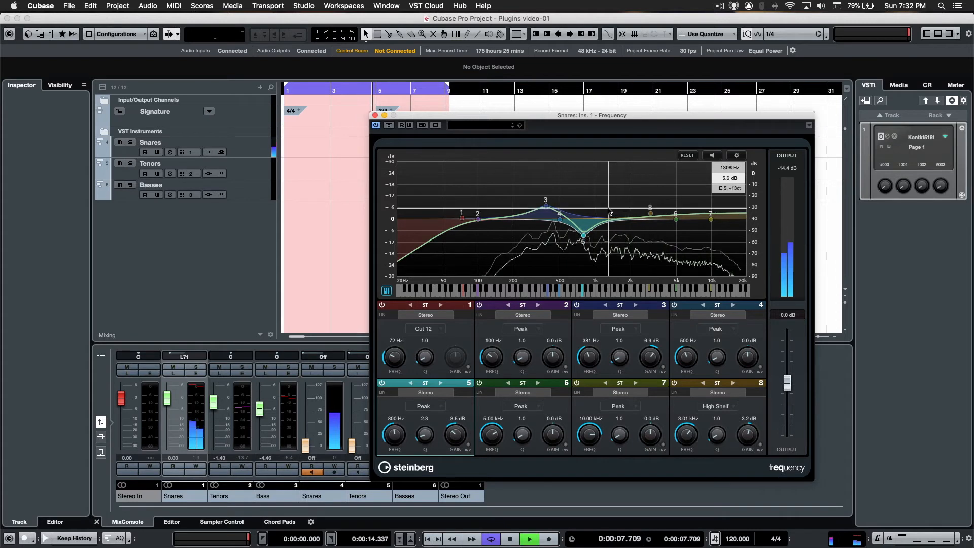
key(space)
Step: Cut band 3 by 4.5 dB at 363 Hz, boost band 5 by 5.0 dB at 809 Hz, and close the Frequency EQ
click(545, 207)
drag(545, 207, 583, 210)
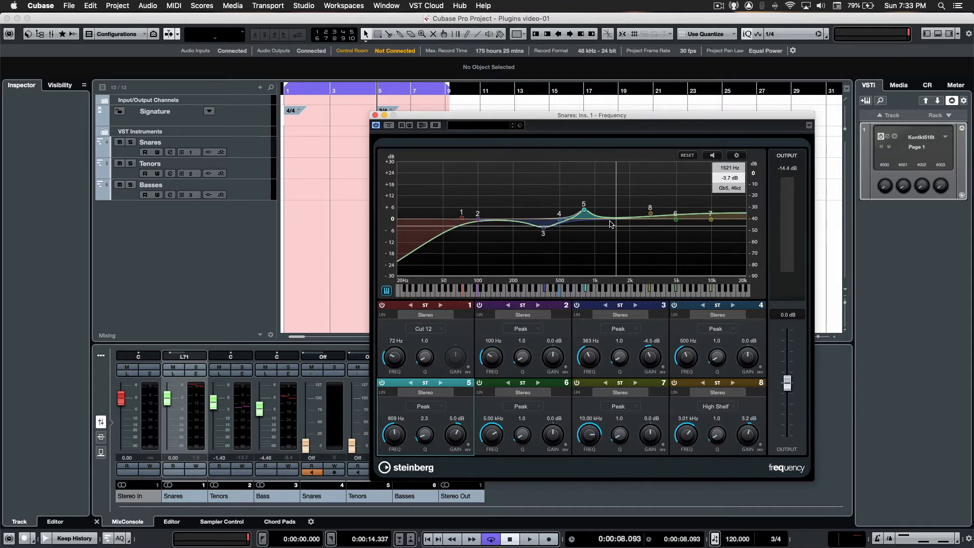
click(374, 115)
Step: Insert the FabFilter Pro-C 2 compressor in the second insert slot of the Snares Kontakt channel
click(197, 373)
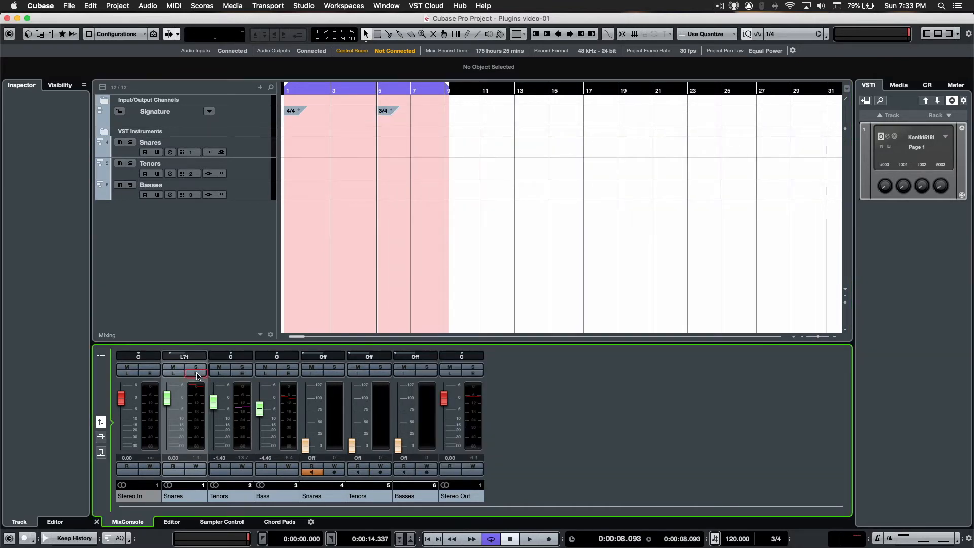
click(313, 264)
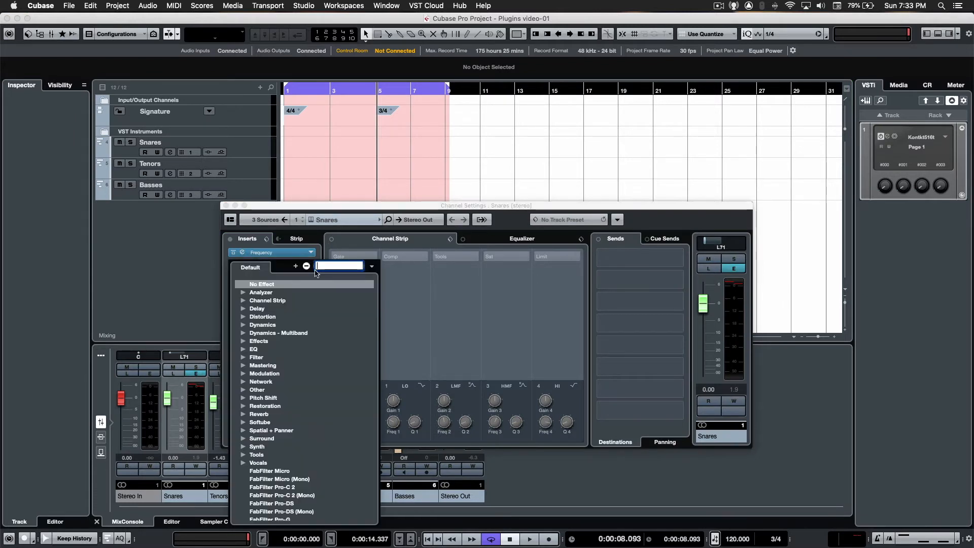
scroll(312, 348, down, 4)
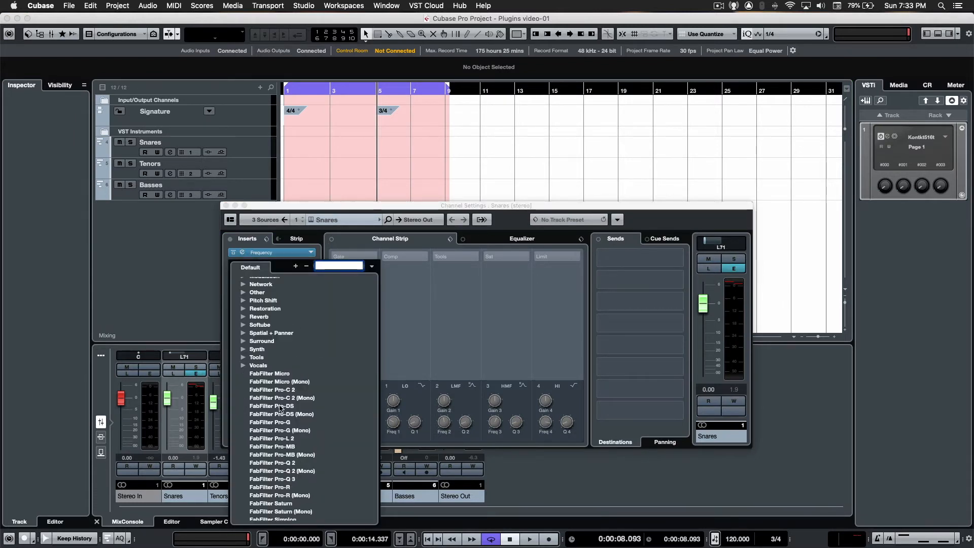
click(268, 390)
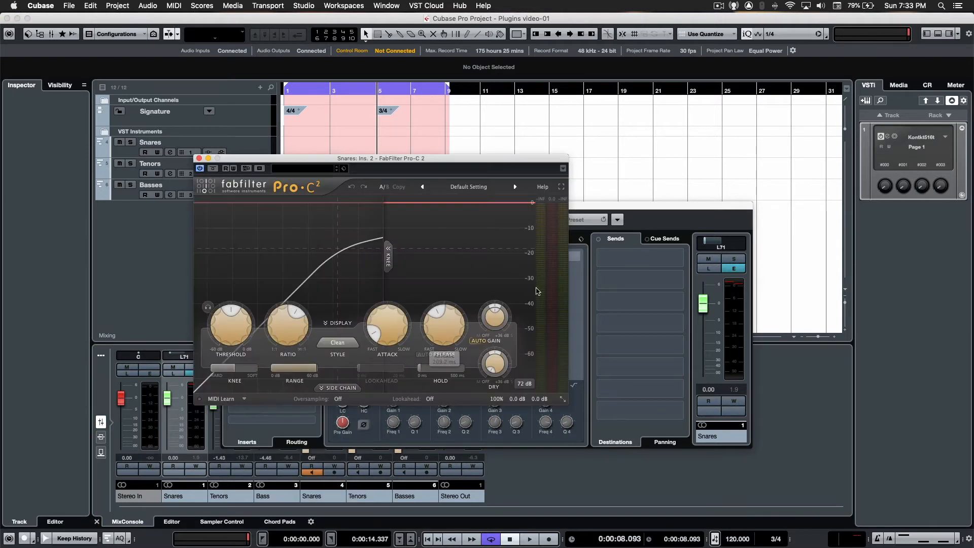
Step: Close the Snares channel settings and reposition the Pro-C 2 window so the mixer faders remain accessible
click(590, 207)
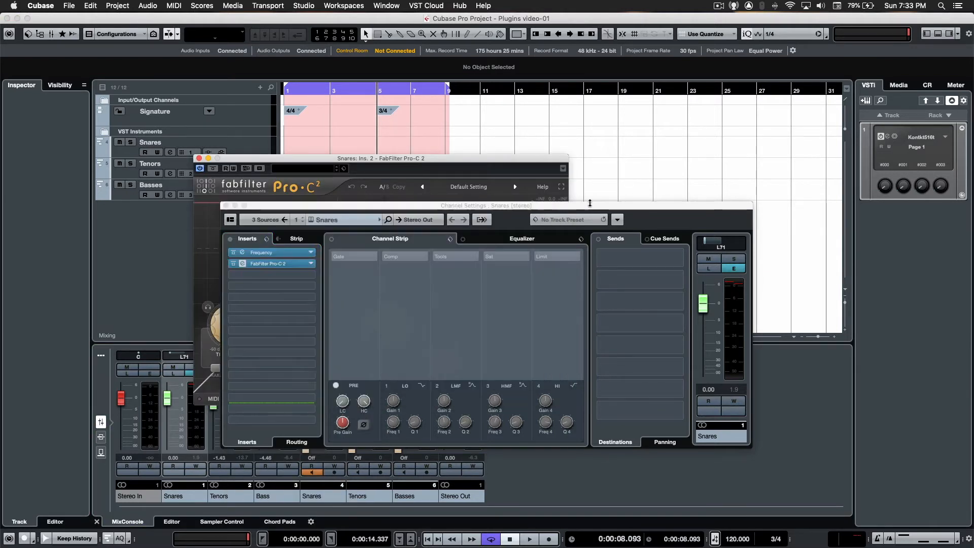
click(226, 205)
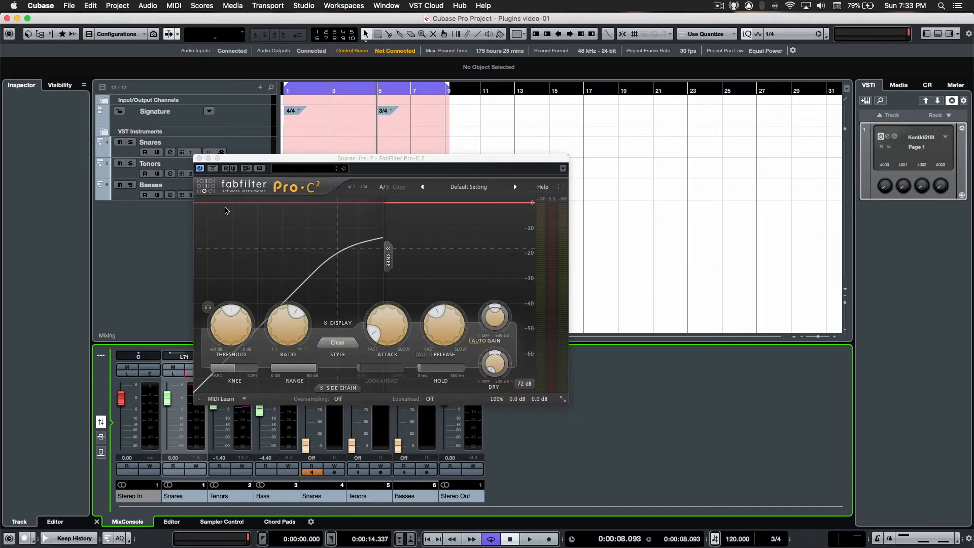
drag(402, 154, 548, 172)
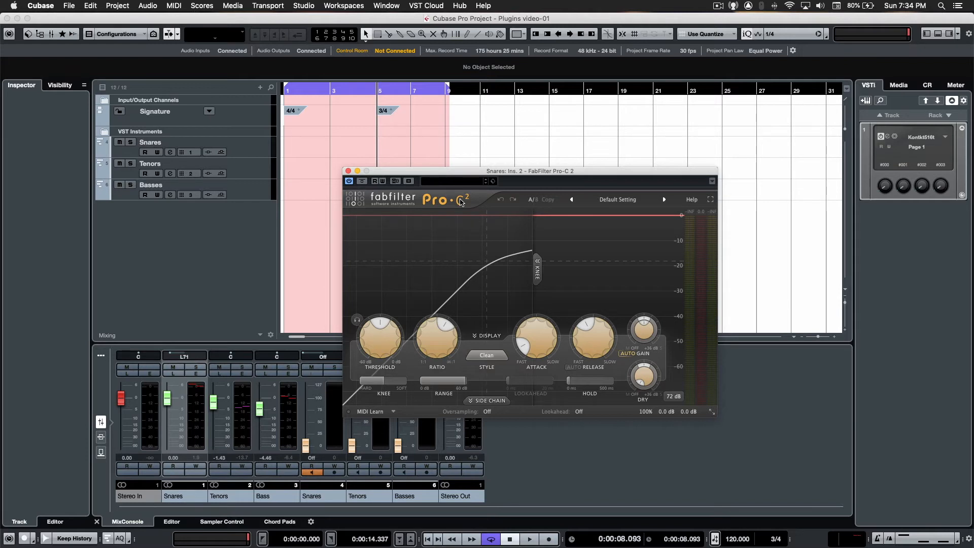
drag(470, 174, 535, 79)
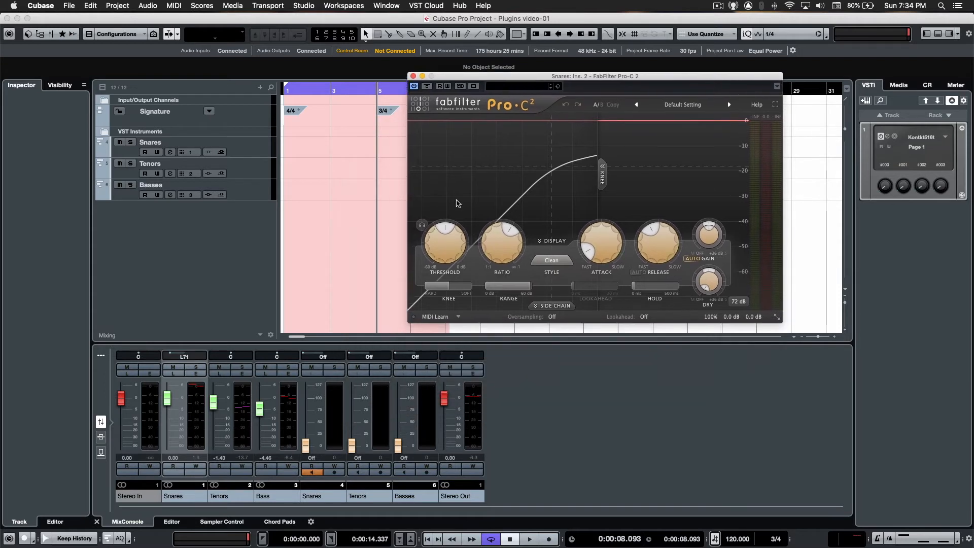
drag(569, 82, 454, 163)
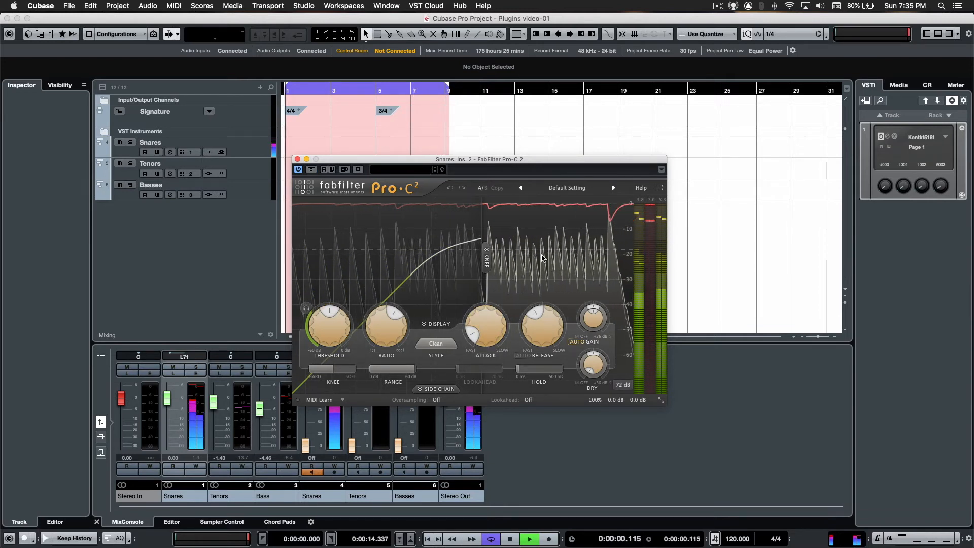
Step: Lower the compressor threshold to about -32 dB while the snares play
mouse_move(482, 330)
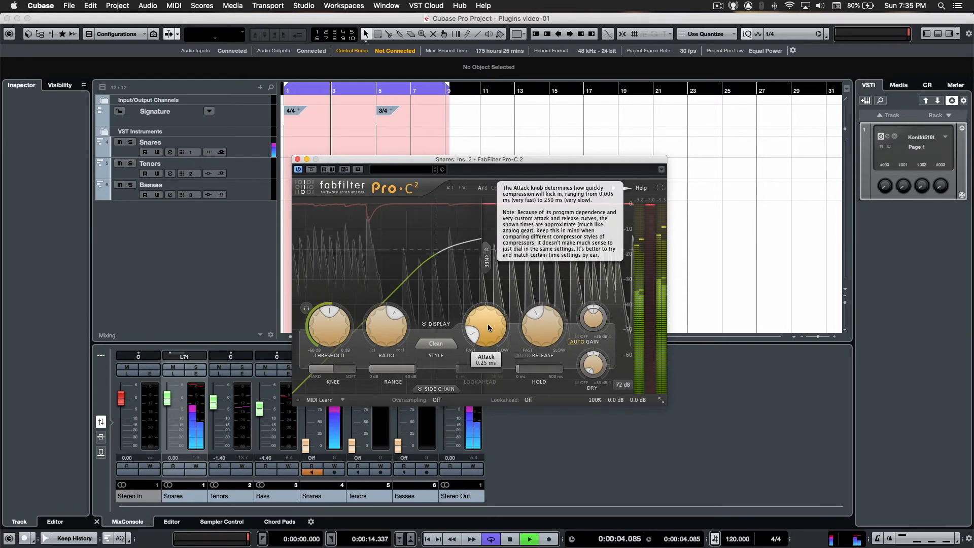
mouse_move(325, 320)
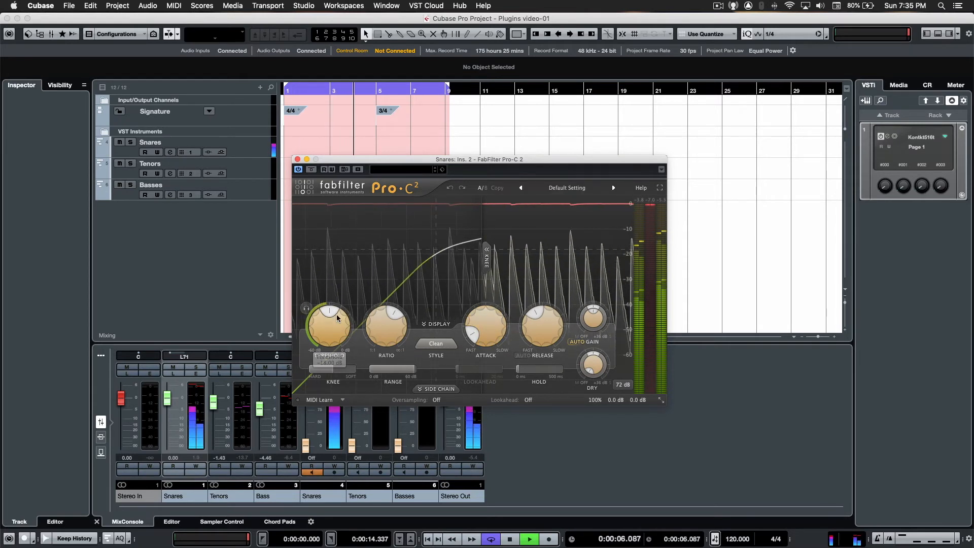
mouse_move(325, 319)
mouse_down()
mouse_move(315, 340)
mouse_move(348, 291)
mouse_move(321, 322)
mouse_up()
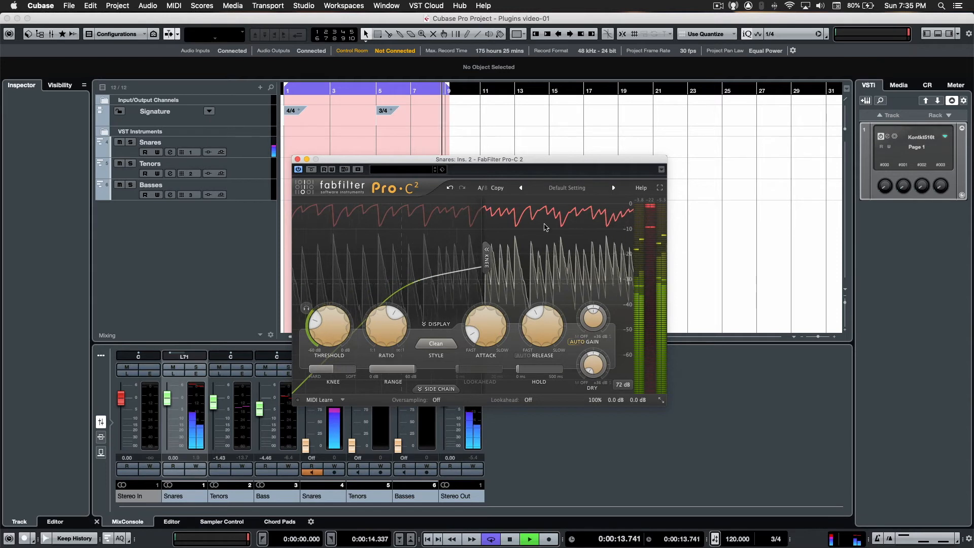
Step: Try the compressor ratio at 1.86:1 and at a very high setting to hear the difference on the snares
mouse_move(387, 327)
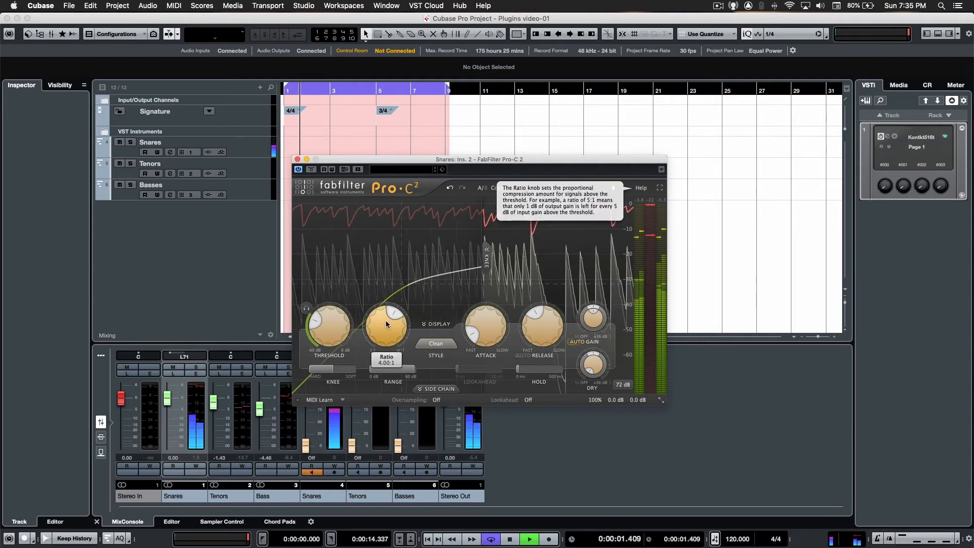
mouse_move(387, 326)
mouse_down()
mouse_move(366, 350)
mouse_move(374, 340)
mouse_up()
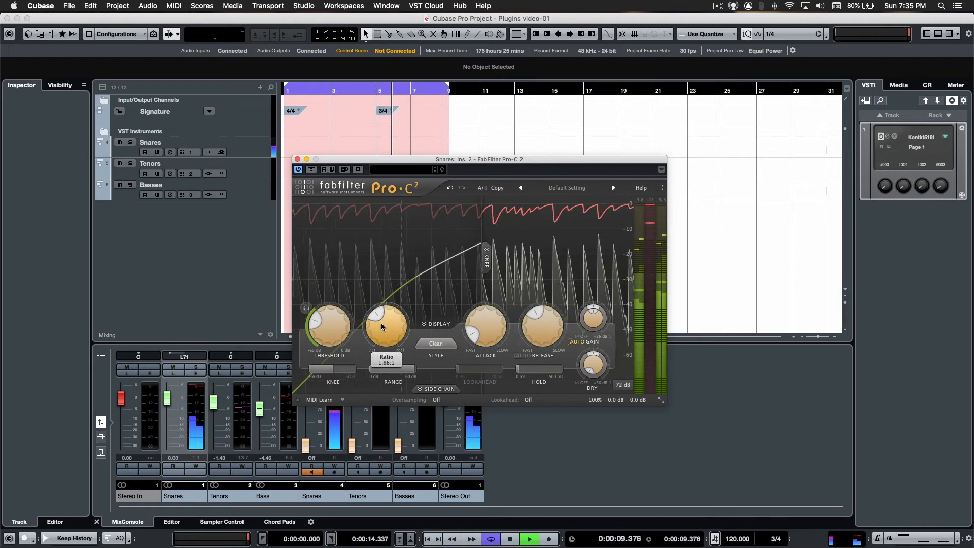
drag(377, 334, 414, 235)
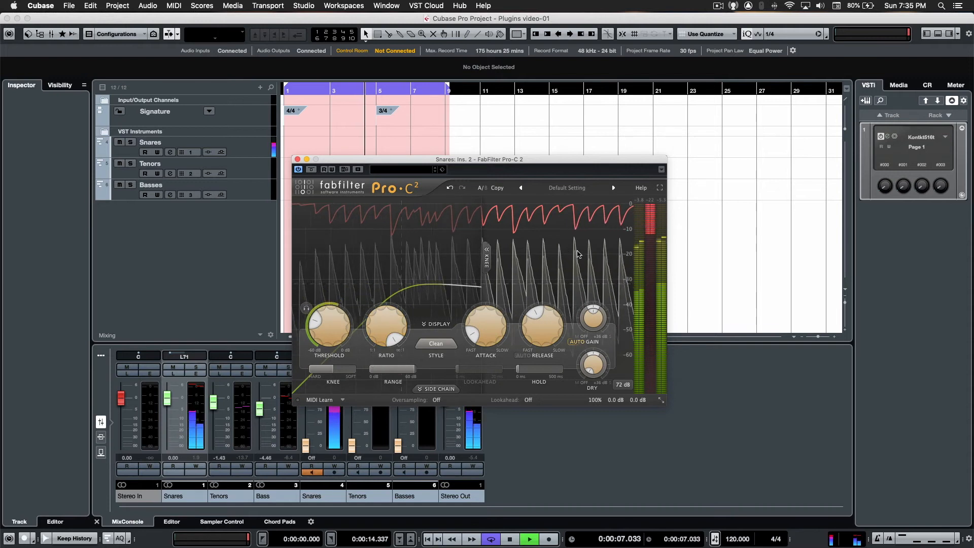
Step: Settle the ratio somewhat above 4:1, try a 0.005 ms attack, and slow the attack to about mid-range
drag(404, 325, 475, 342)
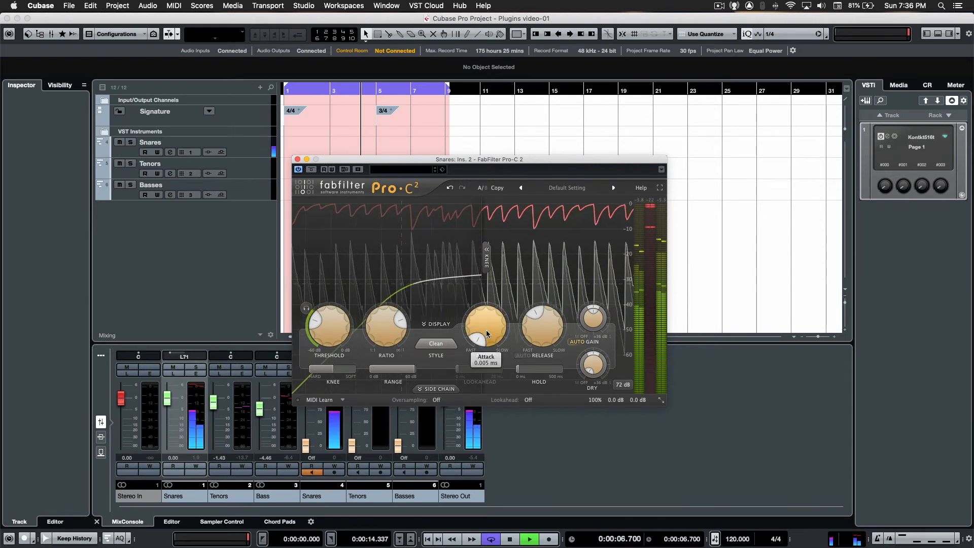
mouse_move(486, 330)
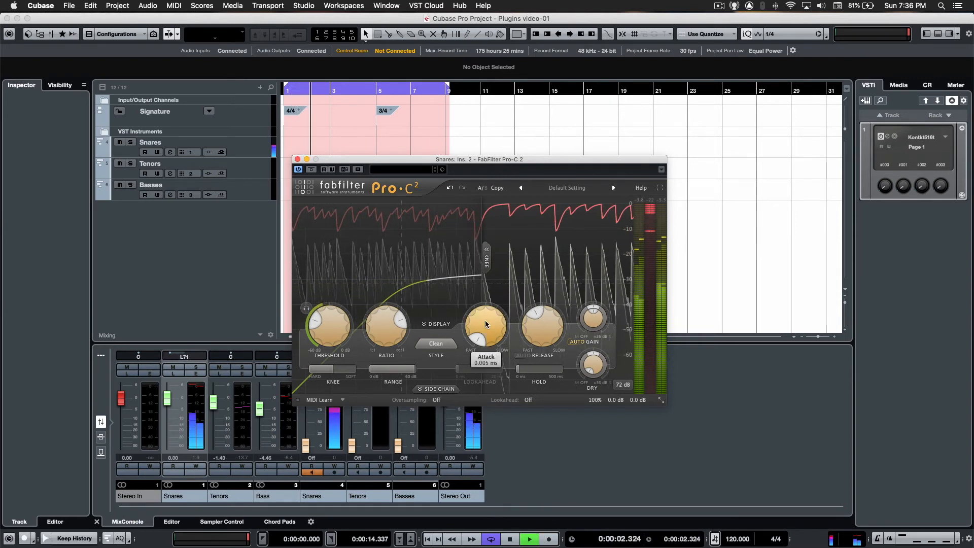
drag(484, 337, 480, 316)
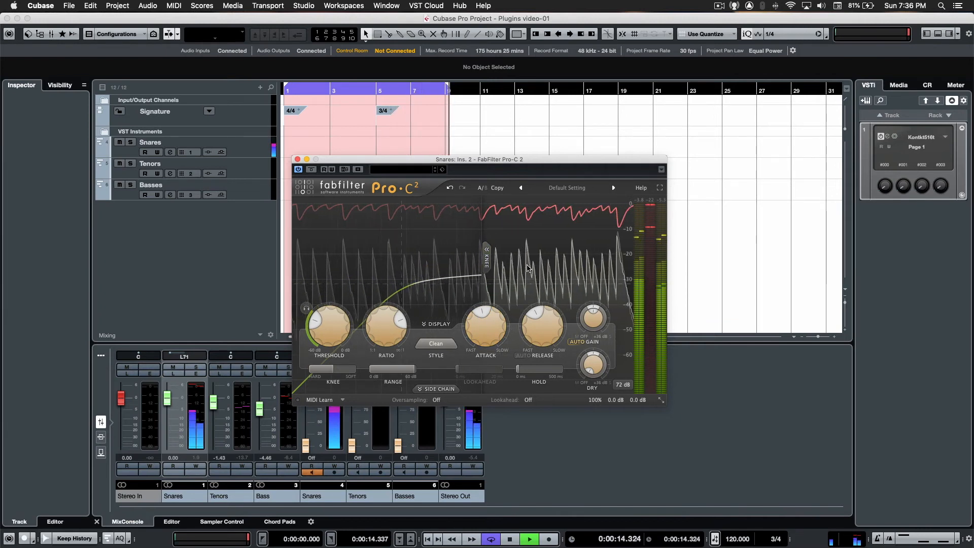
Step: Shorten the compressor release on the snares to about 50 ms
mouse_move(531, 328)
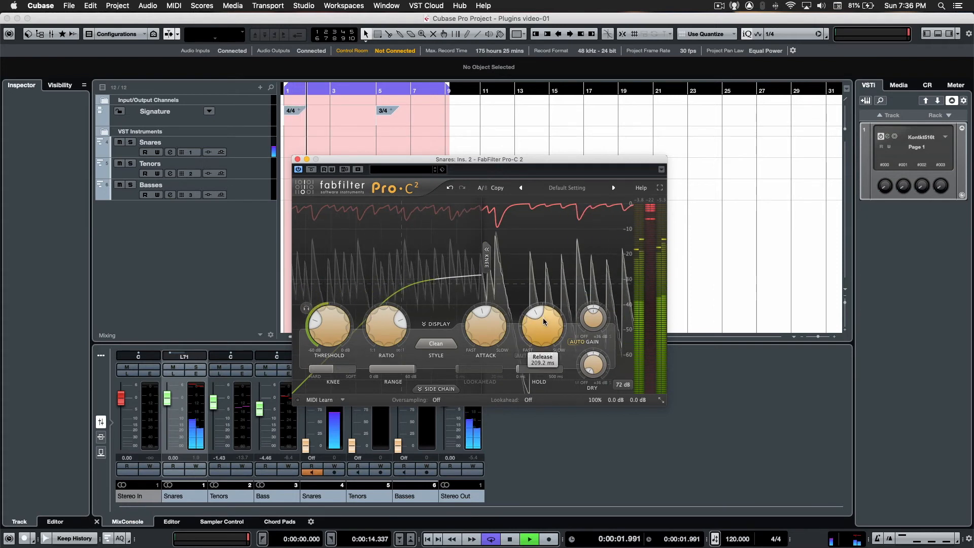
drag(542, 323, 530, 326)
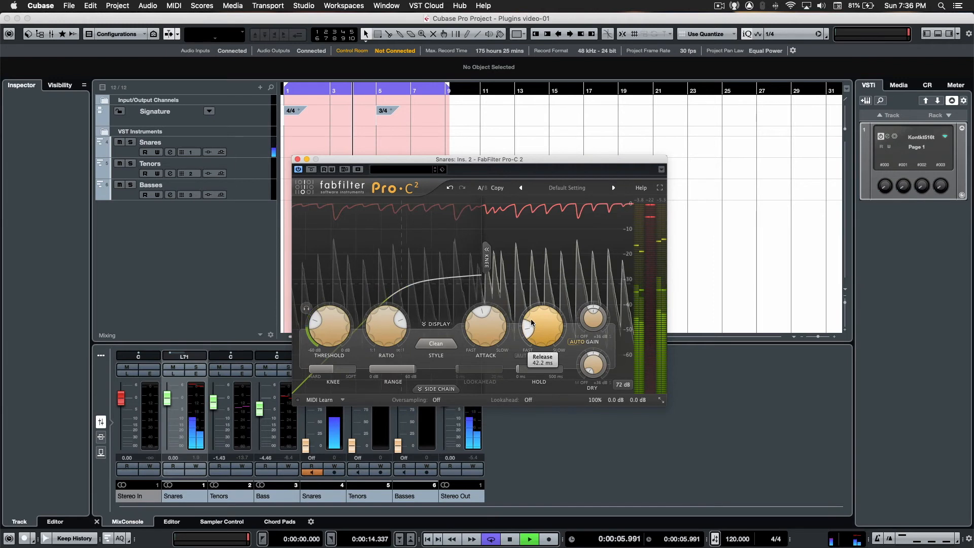
drag(533, 324, 533, 322)
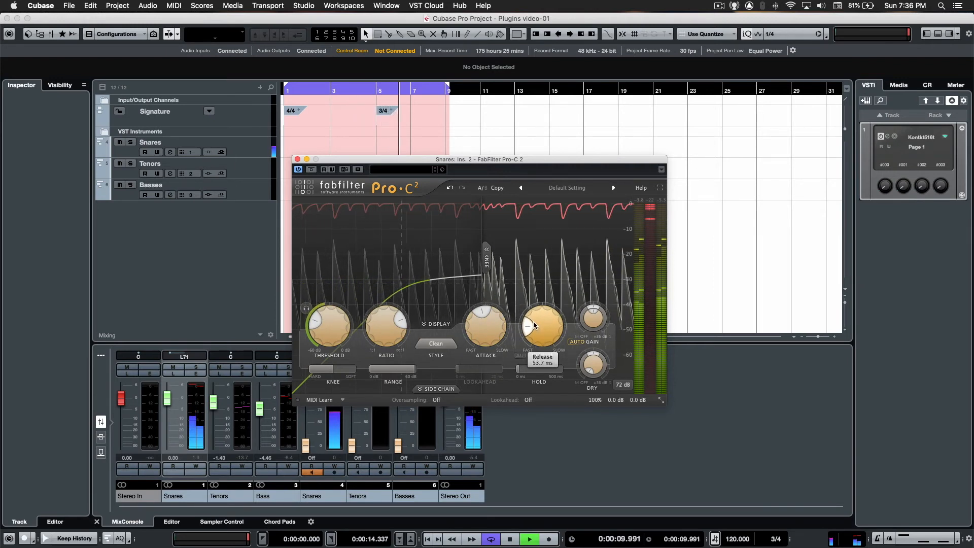
drag(528, 327, 527, 326)
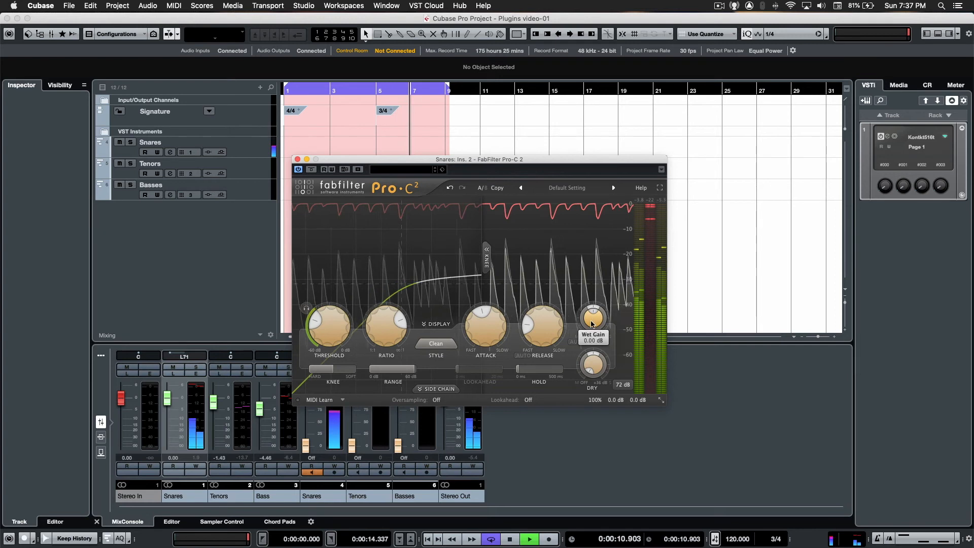
Step: Raise the compressor's wet gain slightly and compare the snares with the compressor bypassed and active
drag(593, 319, 608, 279)
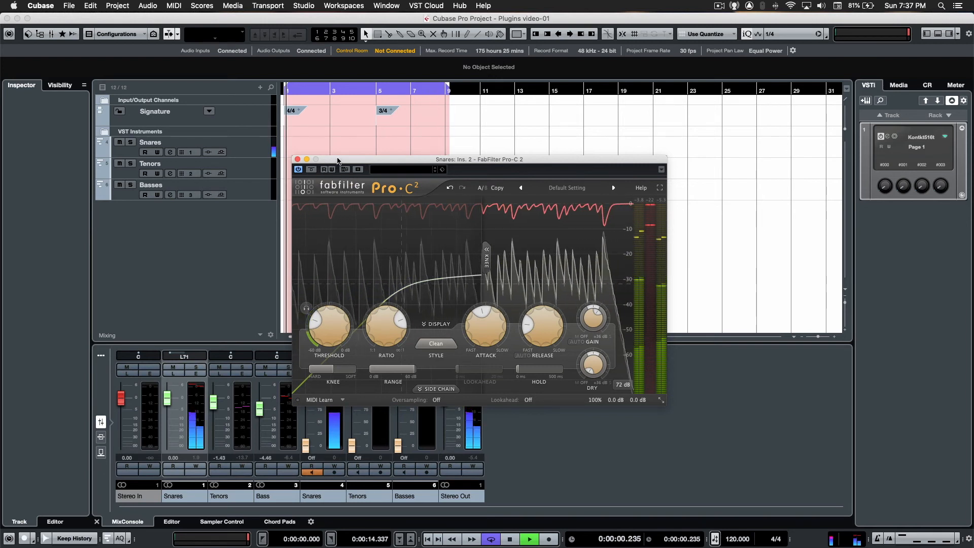
click(312, 170)
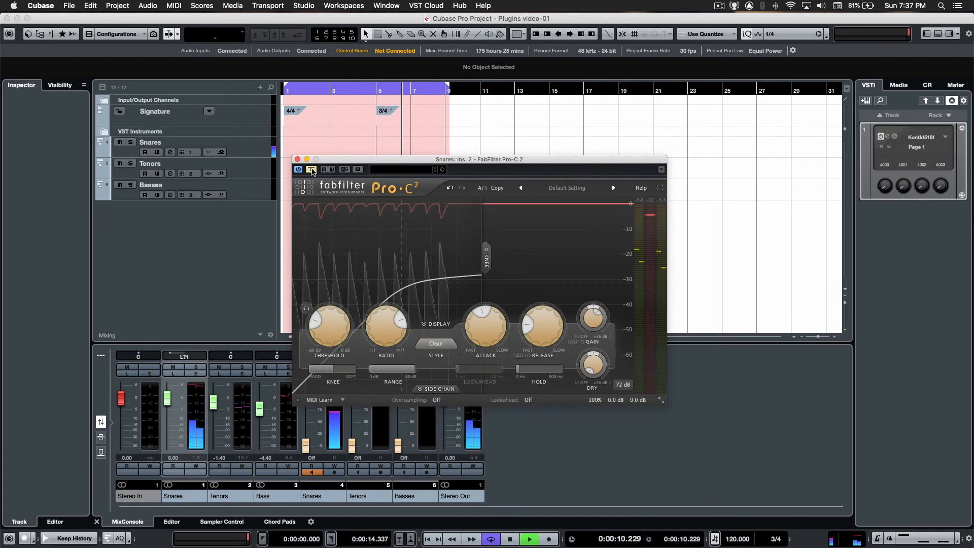
click(313, 169)
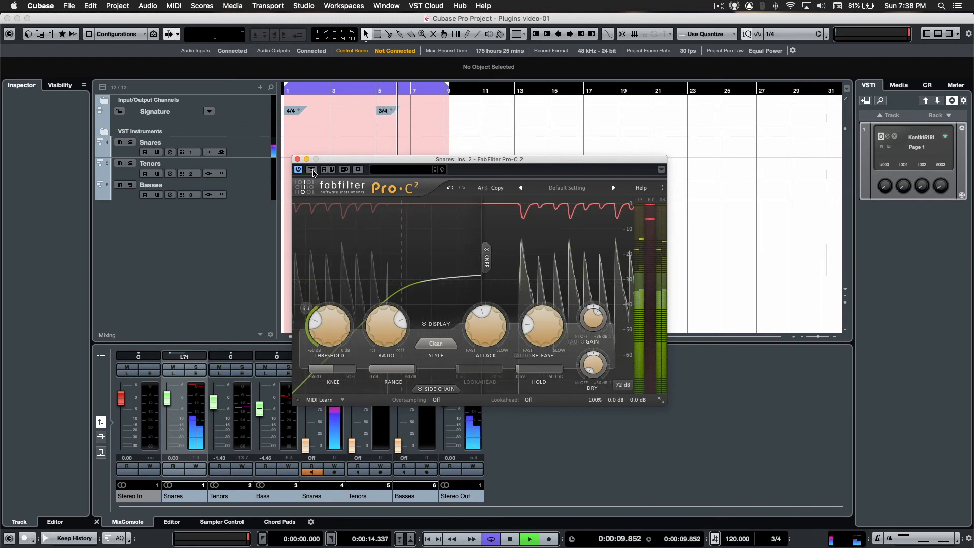
Step: Fine-tune the ratio, make the compressor knee fully hard, stop playback and close the compressor window
mouse_move(375, 339)
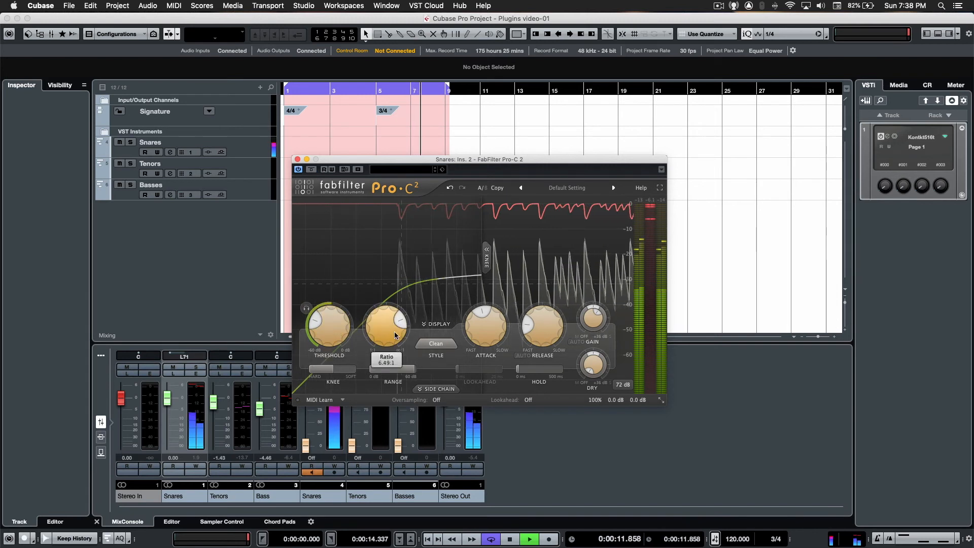
drag(394, 327, 394, 325)
mouse_move(324, 373)
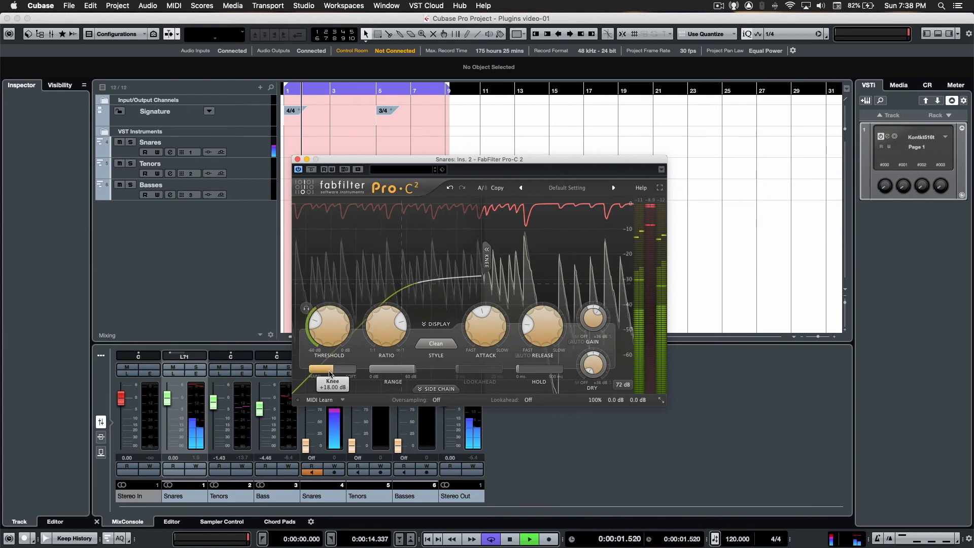
scroll(324, 373, down, 5)
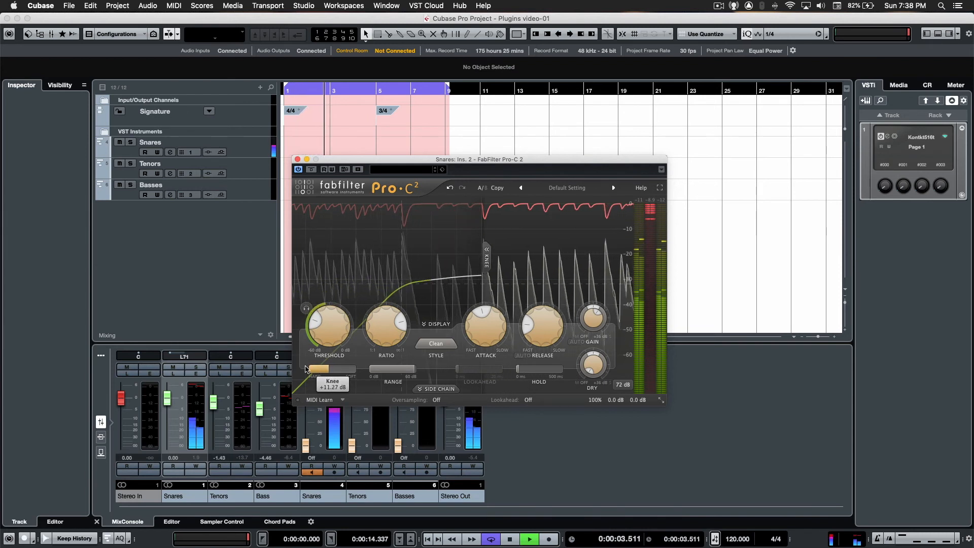
scroll(323, 372, down, 8)
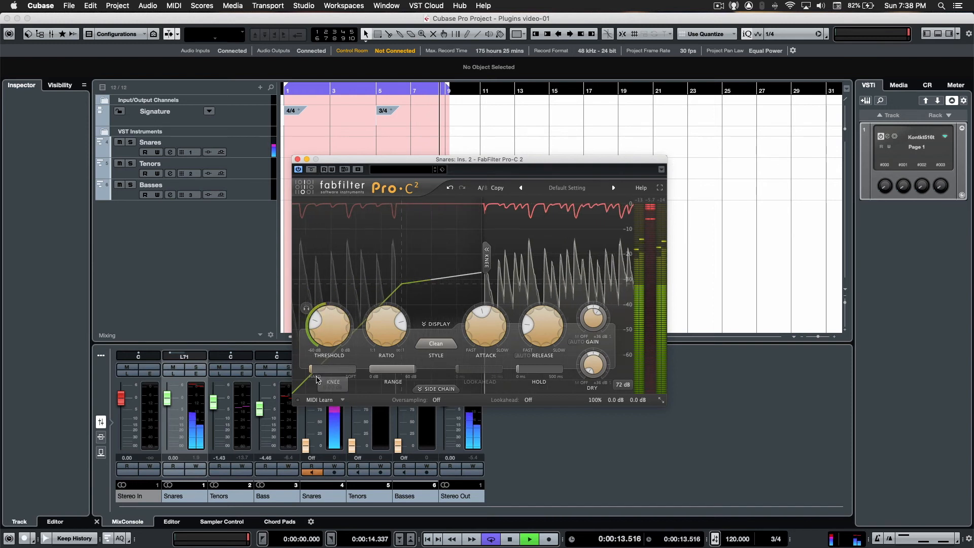
key(space)
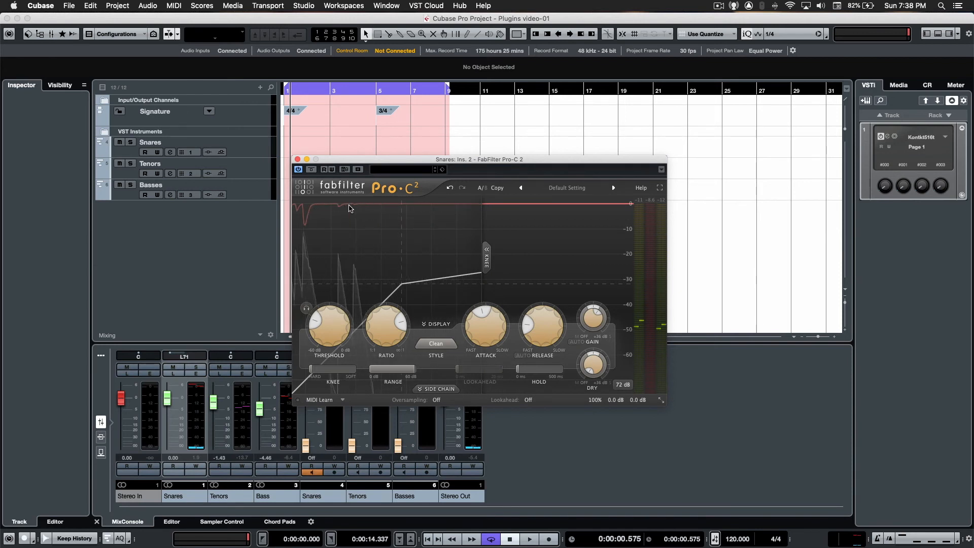
click(297, 160)
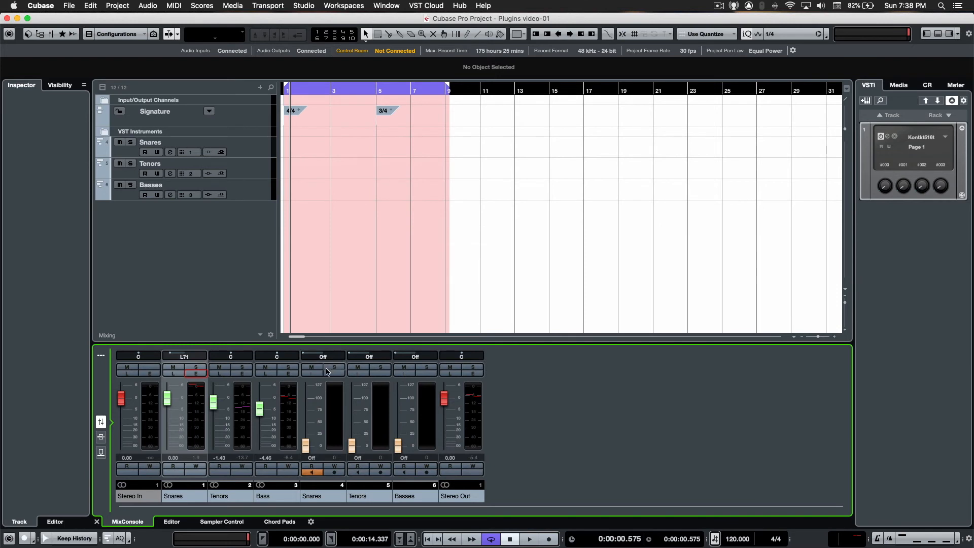
Step: Insert the SPL TwinTube distortion effect on the Snares channel between Frequency and FabFilter Pro-C 2
click(196, 375)
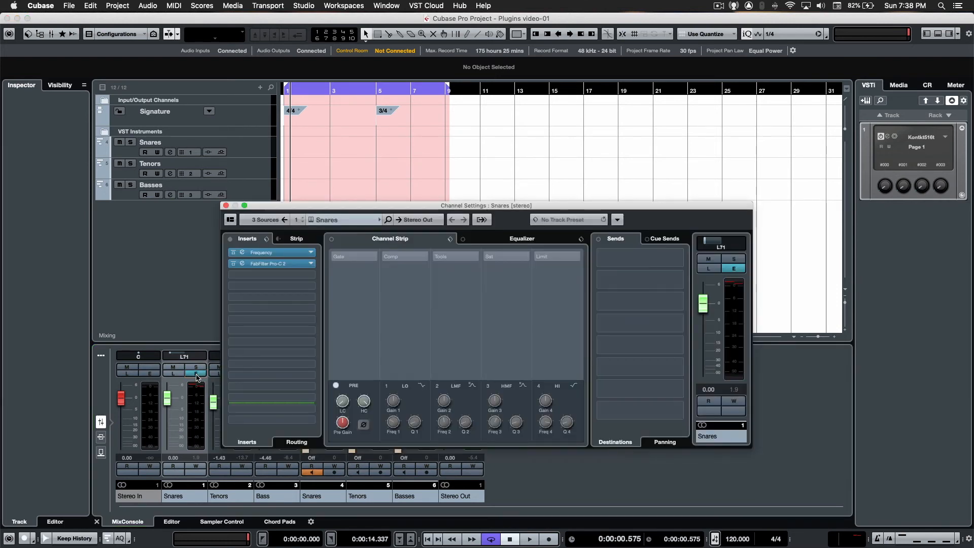
click(310, 275)
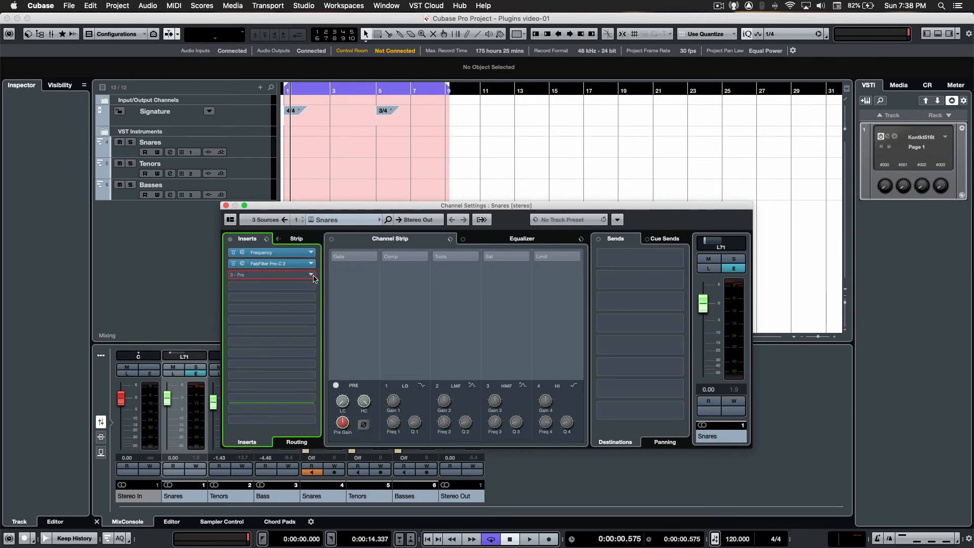
click(217, 282)
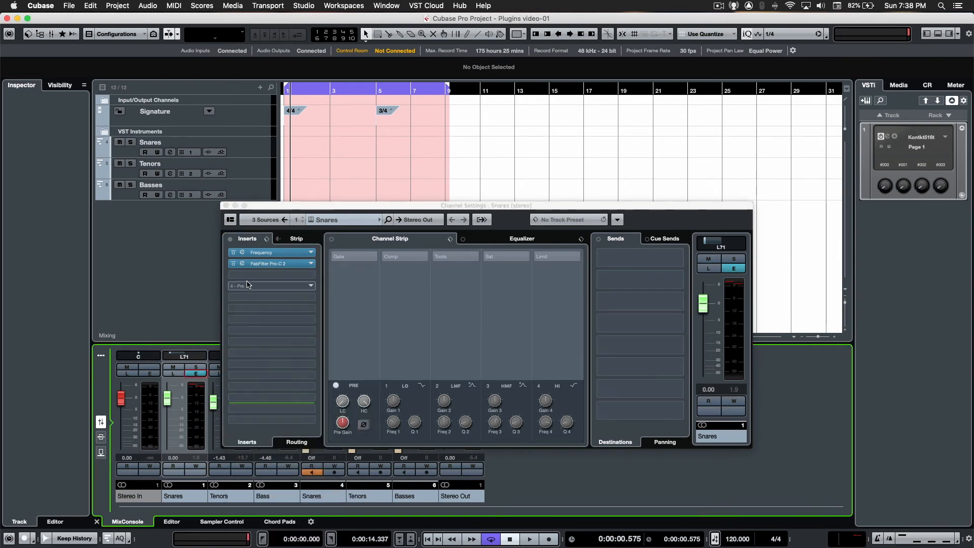
drag(273, 264, 272, 276)
click(303, 264)
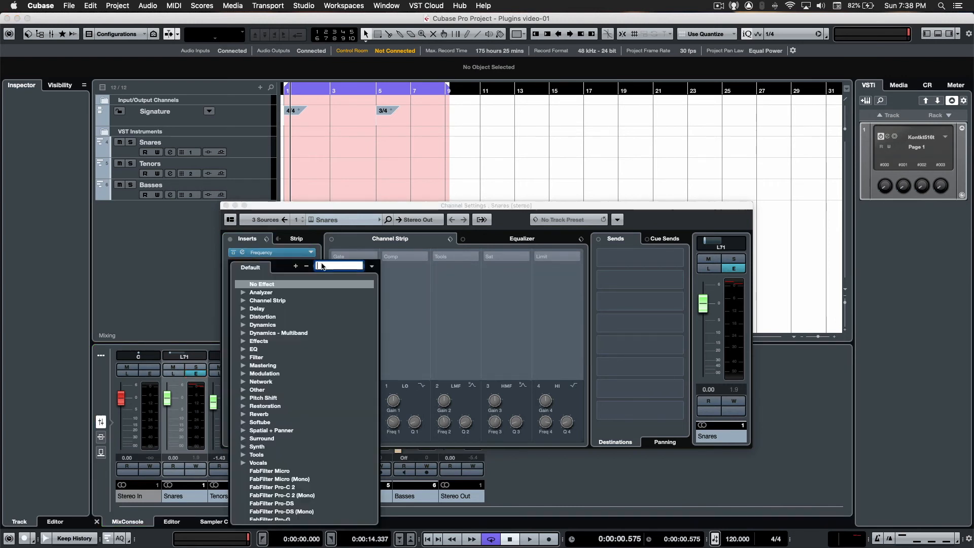
click(242, 317)
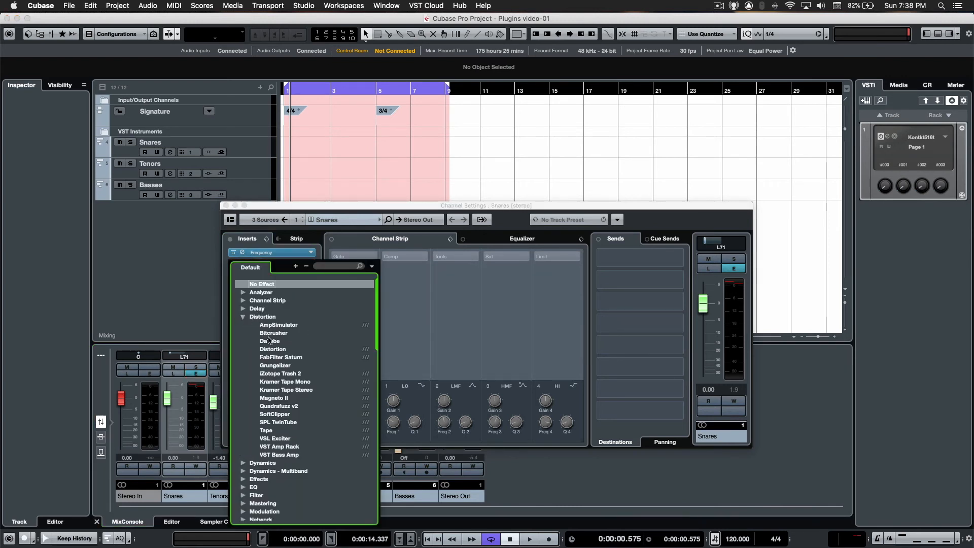
click(278, 423)
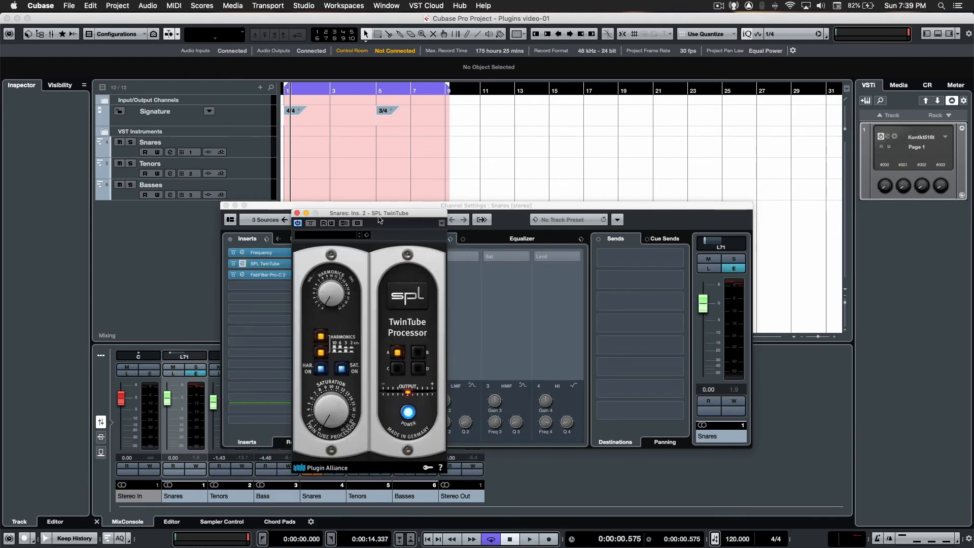
Step: Move the TwinTube window aside and close the Snares channel settings
drag(387, 215, 463, 183)
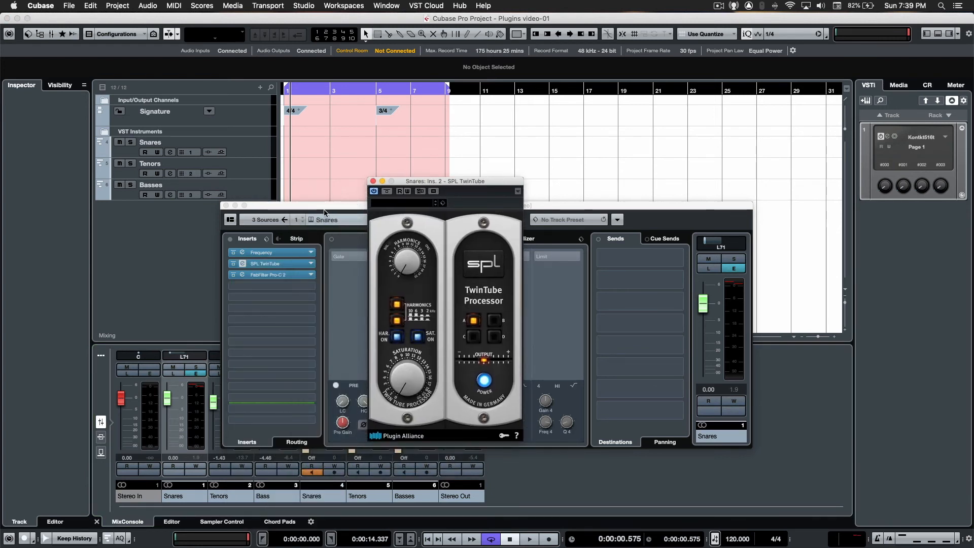
click(306, 209)
click(225, 205)
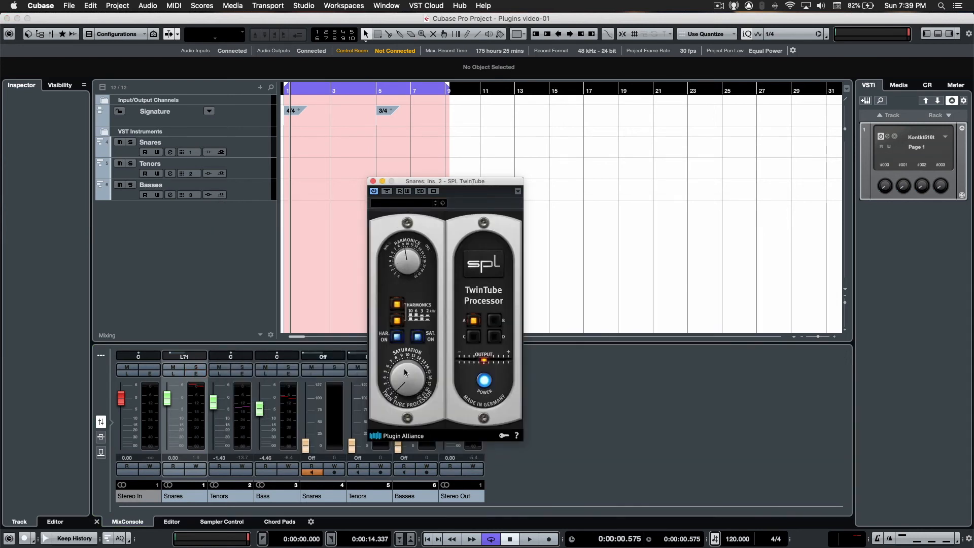
Step: Set moderate harmonics and saturation on the TwinTube, compare it with bypass during playback, leave it bypassed and close its window
key(space)
click(387, 191)
click(388, 192)
key(space)
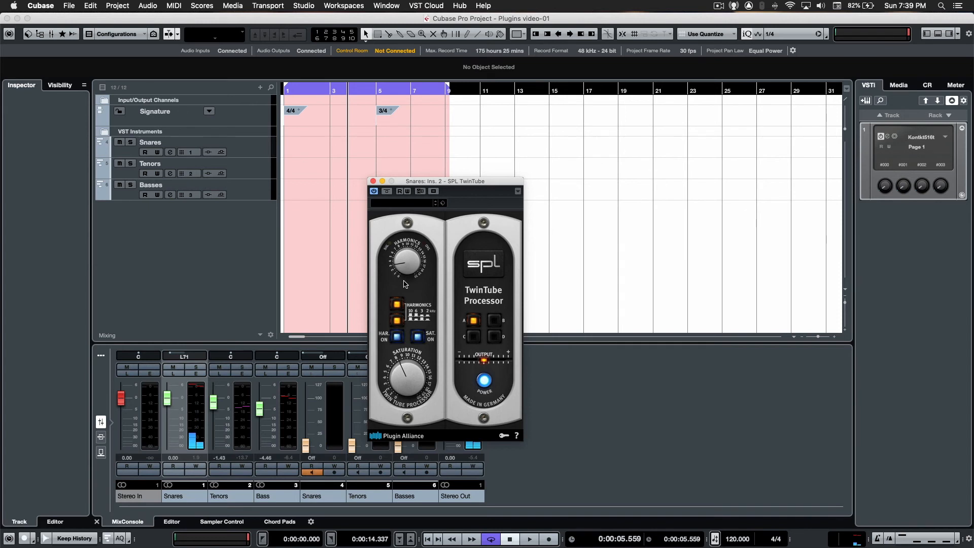
click(385, 191)
key(space)
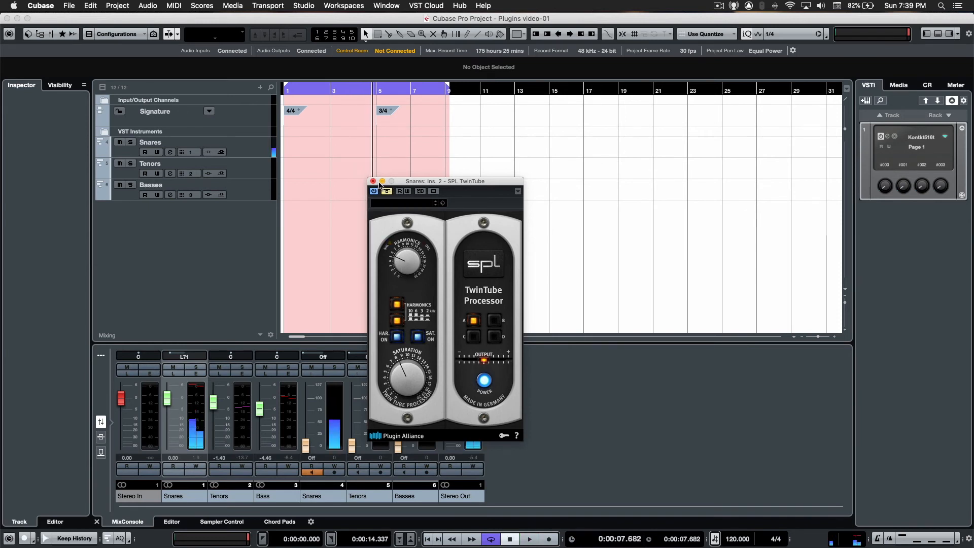
click(374, 181)
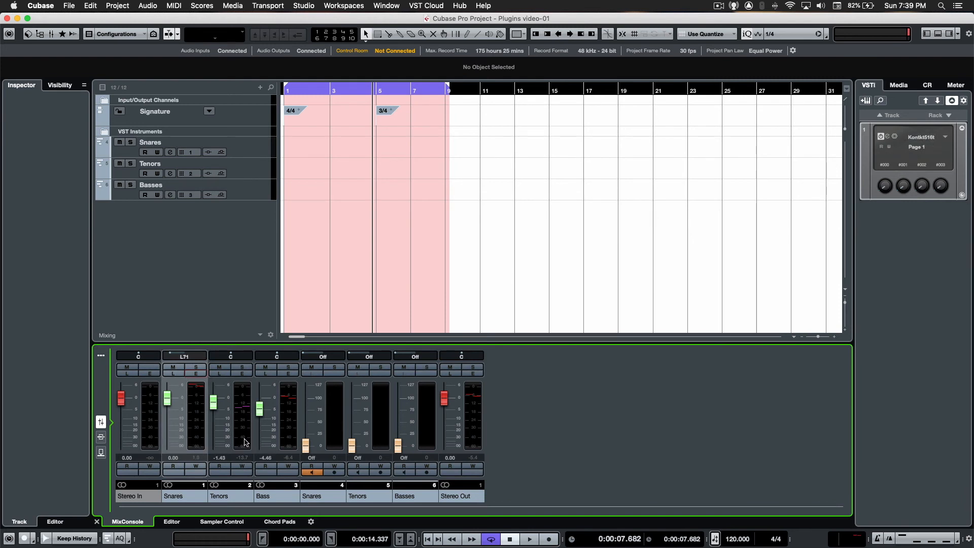
Step: Insert the Frequency EQ in the first insert slot of the Tenors channel
click(243, 373)
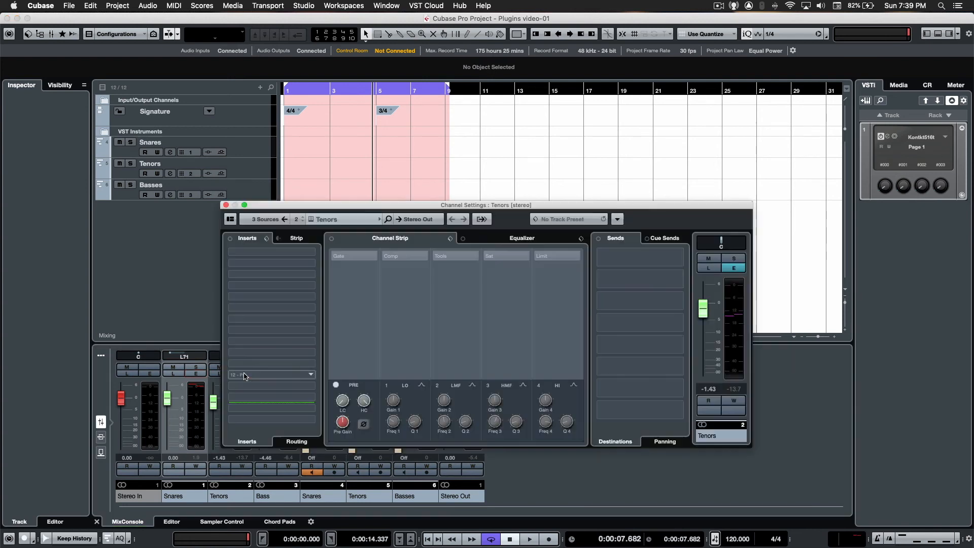
click(307, 252)
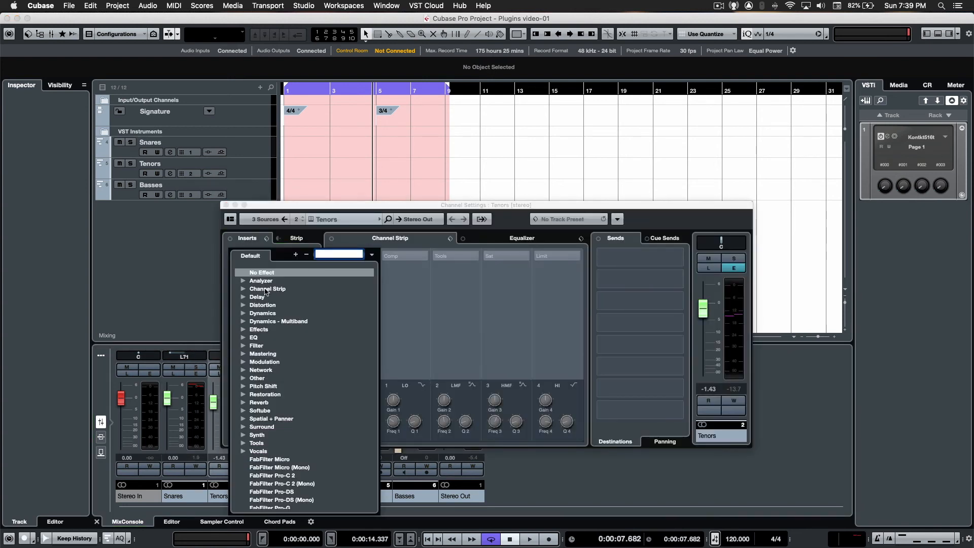
scroll(283, 423, down, 10)
scroll(287, 423, up, 10)
click(246, 338)
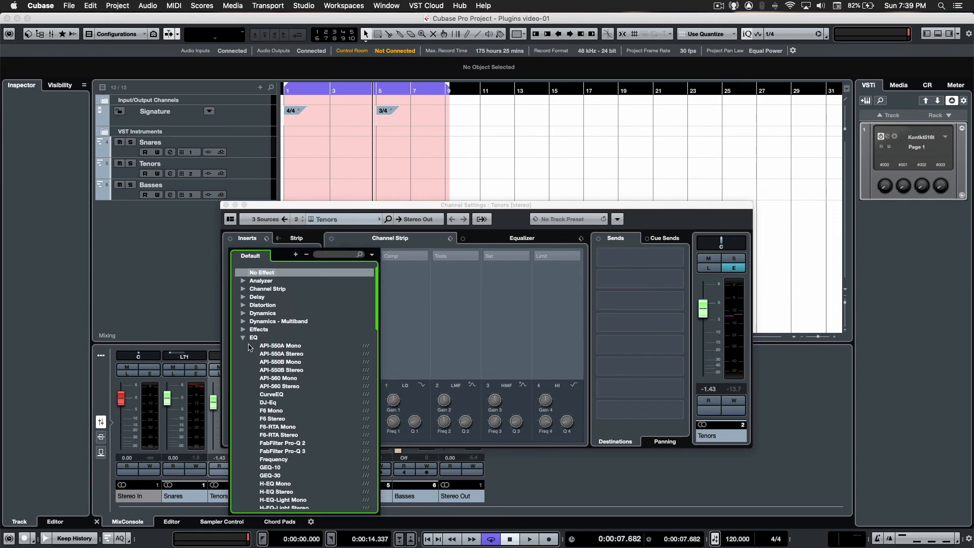
click(280, 459)
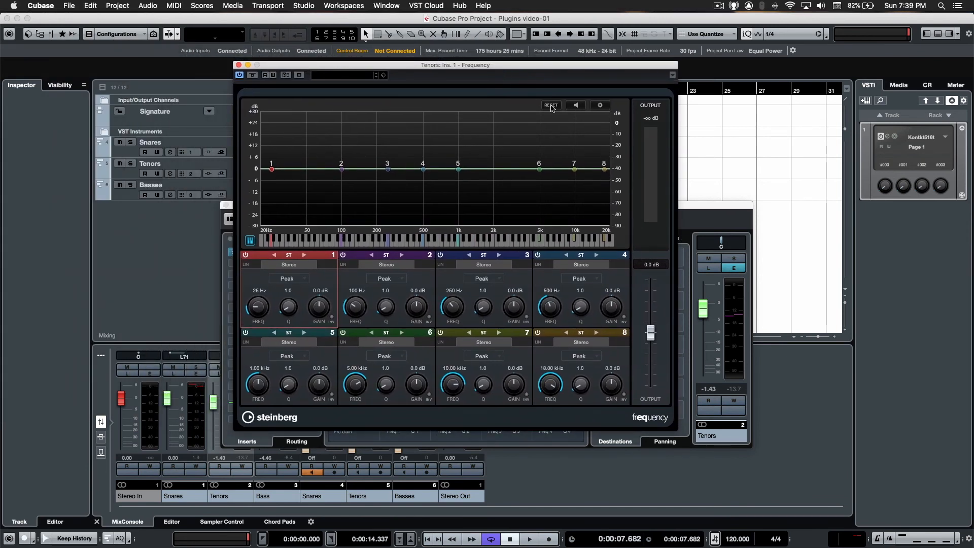
Step: Switch monitoring to the Tenors track, start playback and boost EQ band 5 by about 4.5 dB at 1.08 kHz
click(315, 474)
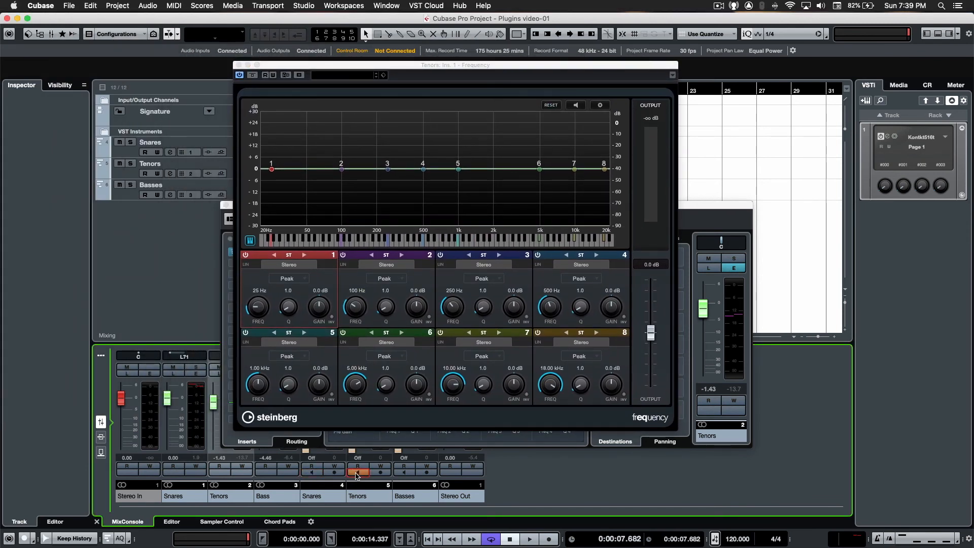
key(space)
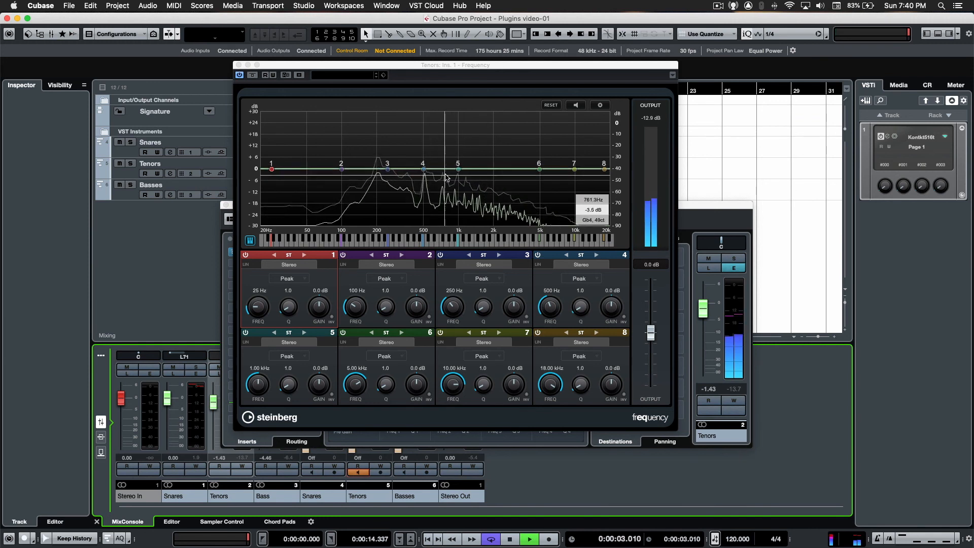
drag(457, 172, 463, 163)
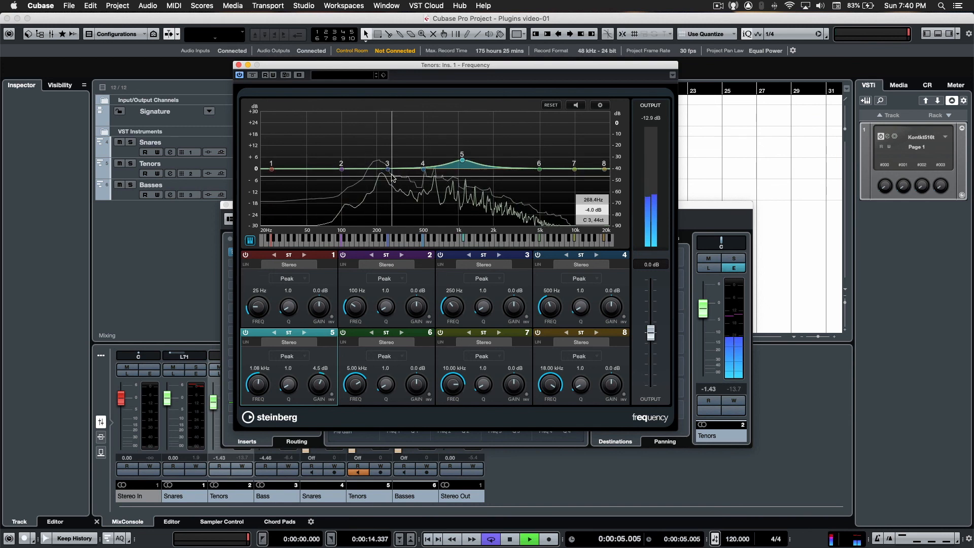
Step: Cut EQ band 3 by about 4.2 dB at 229 Hz, stop playback and close the EQ and Tenors channel settings
drag(390, 171, 383, 181)
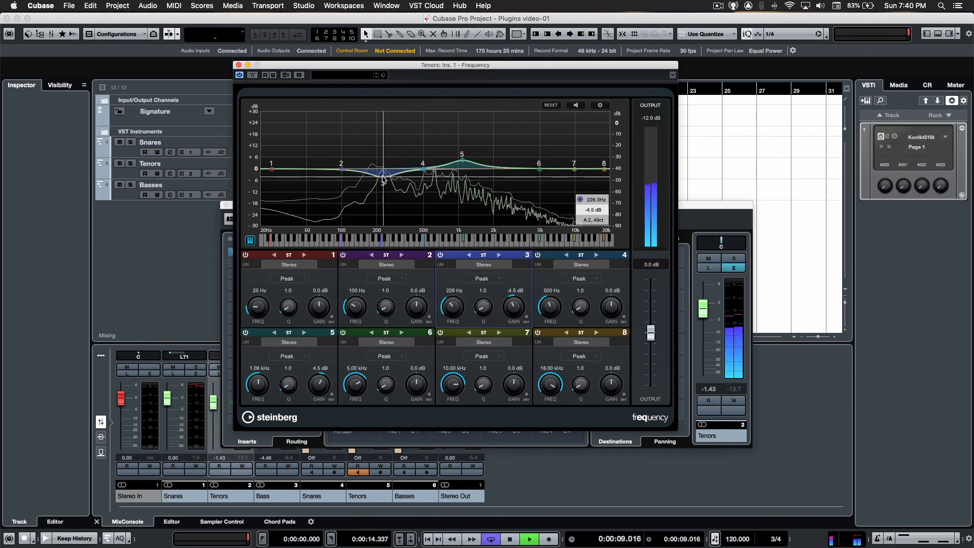
key(space)
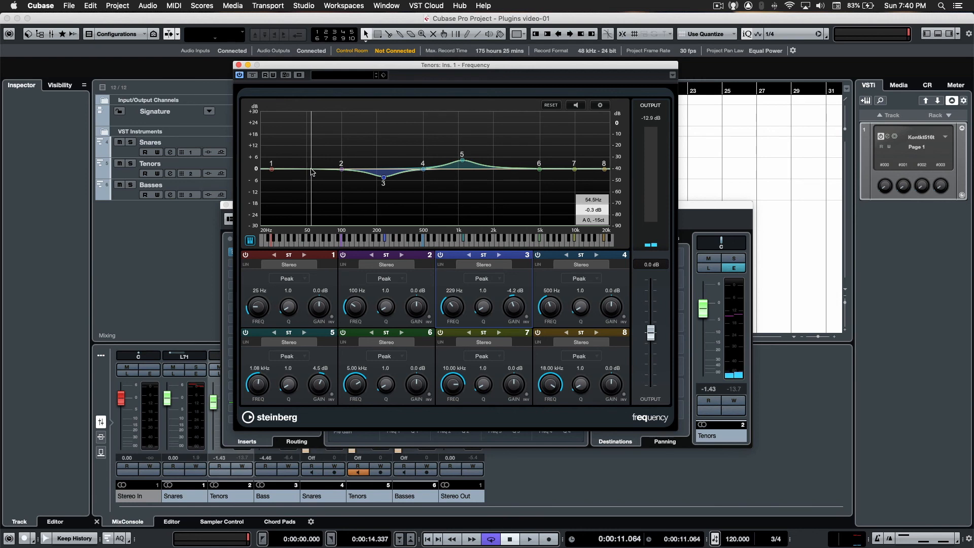
click(239, 66)
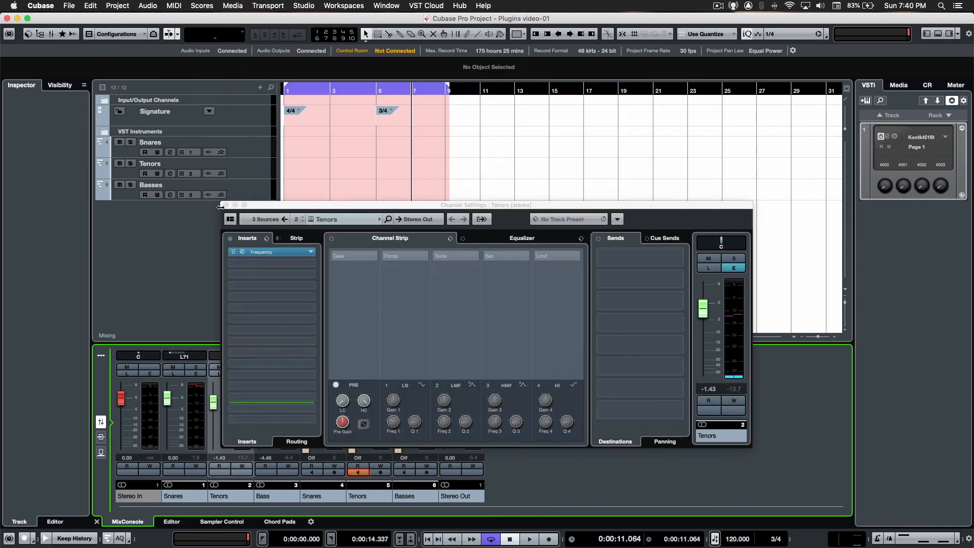
click(228, 204)
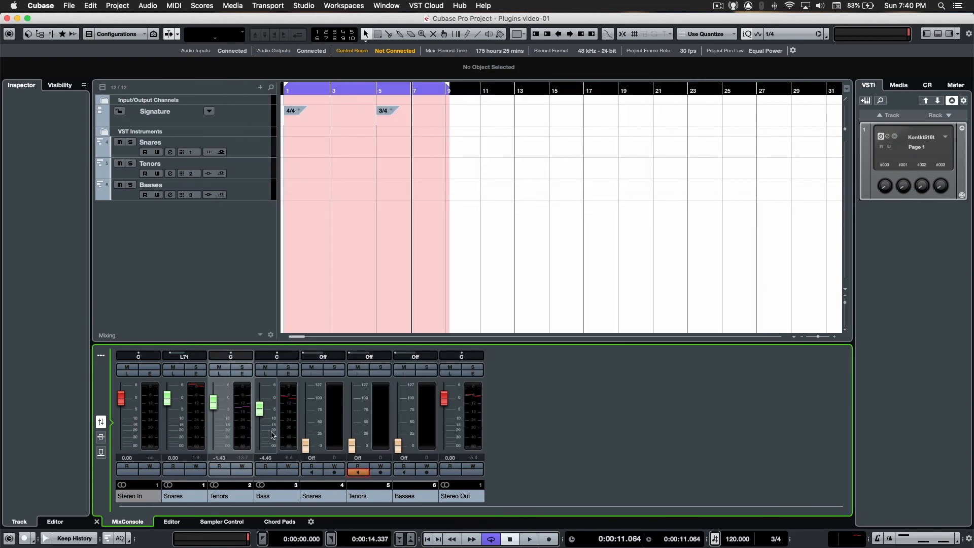